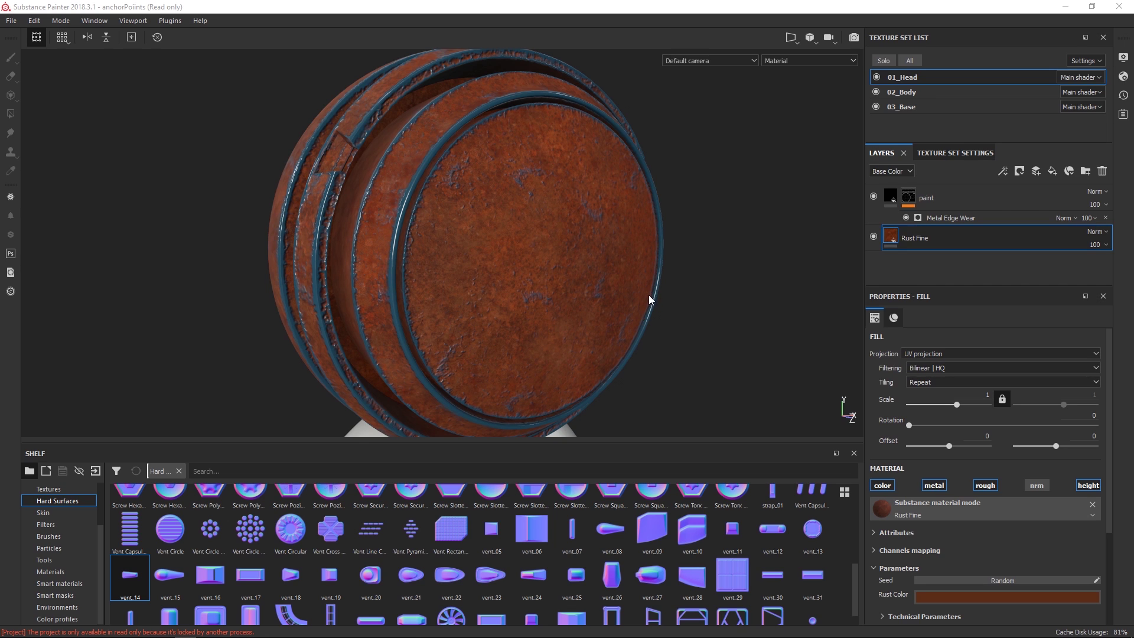
Orbit the barrel to bring more of its lid into view.
mouse_move(650, 296)
alt+mouse_down()
mouse_move(660, 278)
mouse_move(647, 275)
alt+mouse_up()
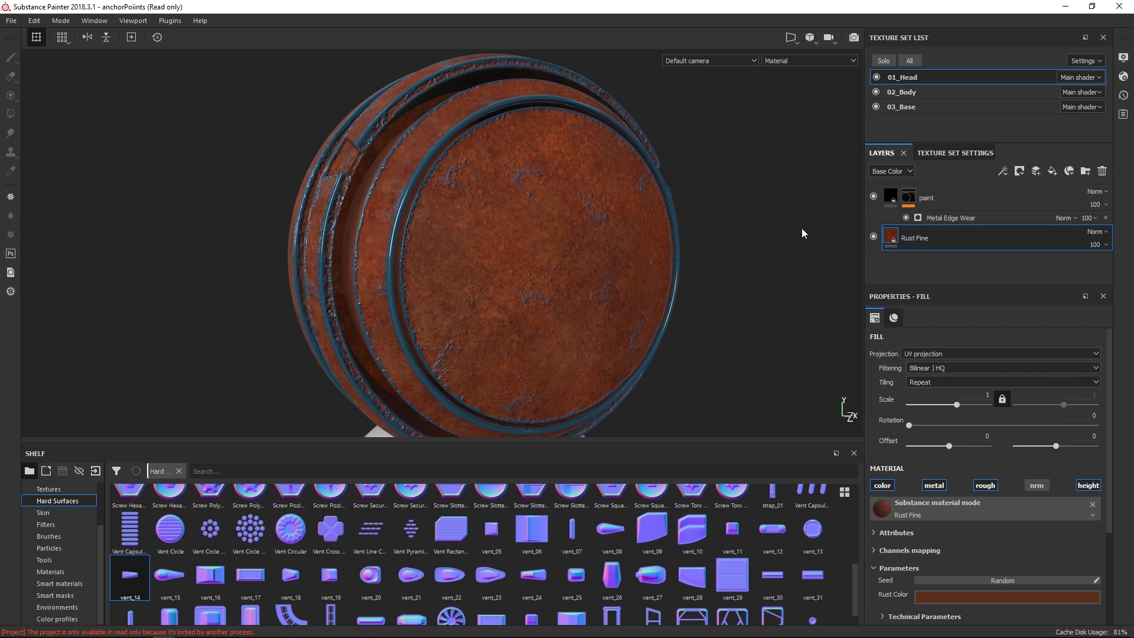
Add Layer 1 and stamp a vent_13 normal detail onto the lid at brush size about 37.
click(1036, 171)
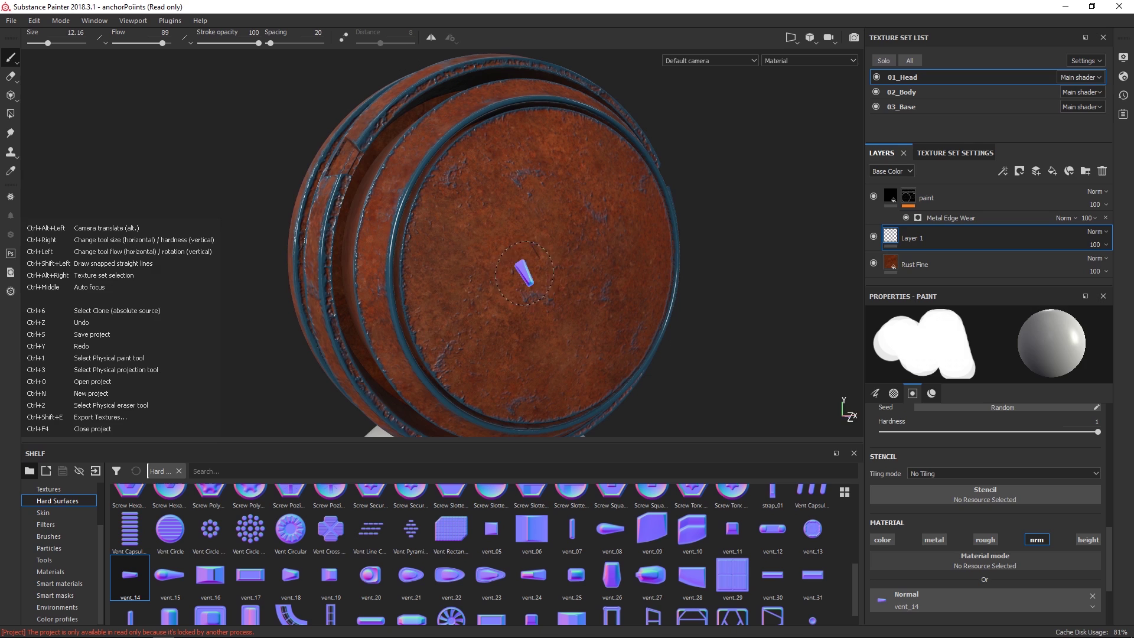
ctrl+right_drag(520, 254, 552, 261)
alt+drag(636, 259, 526, 258)
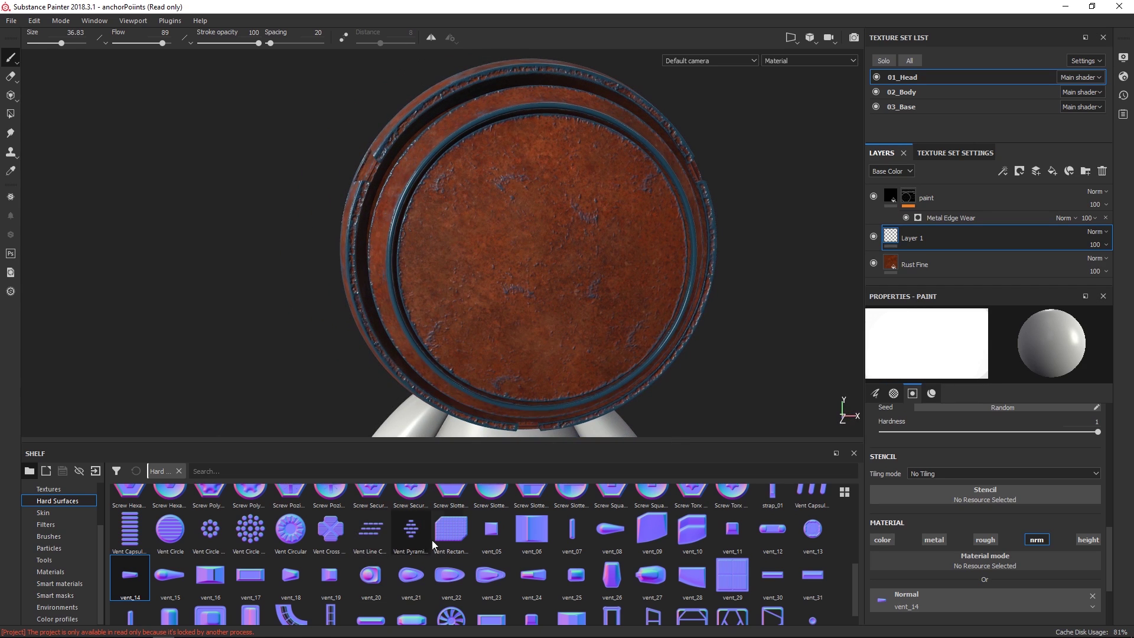
drag(812, 539, 883, 599)
click(515, 233)
alt+drag(595, 341, 564, 280)
shift+right_drag(569, 278, 527, 283)
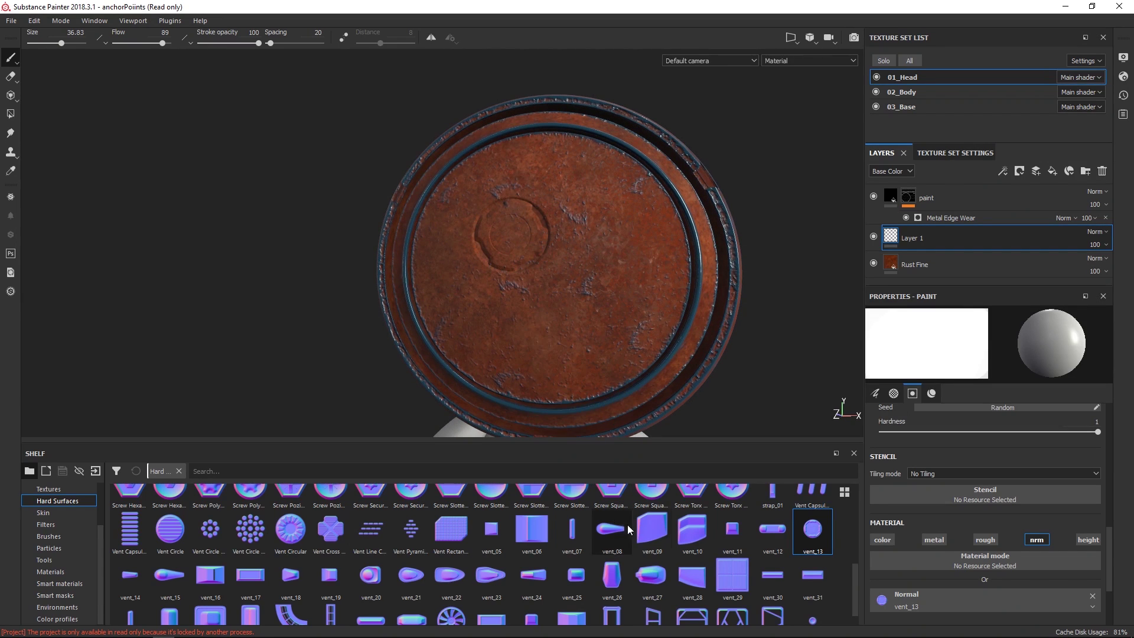
Switch the stamp's normal detail to handle_16 and shrink the brush from about 23 to a tiny dot.
drag(857, 564, 851, 526)
drag(531, 531, 882, 600)
mouse_move(616, 302)
ctrl+right_down()
mouse_move(587, 278)
mouse_move(579, 305)
ctrl+right_up()
alt+drag(662, 378, 709, 329)
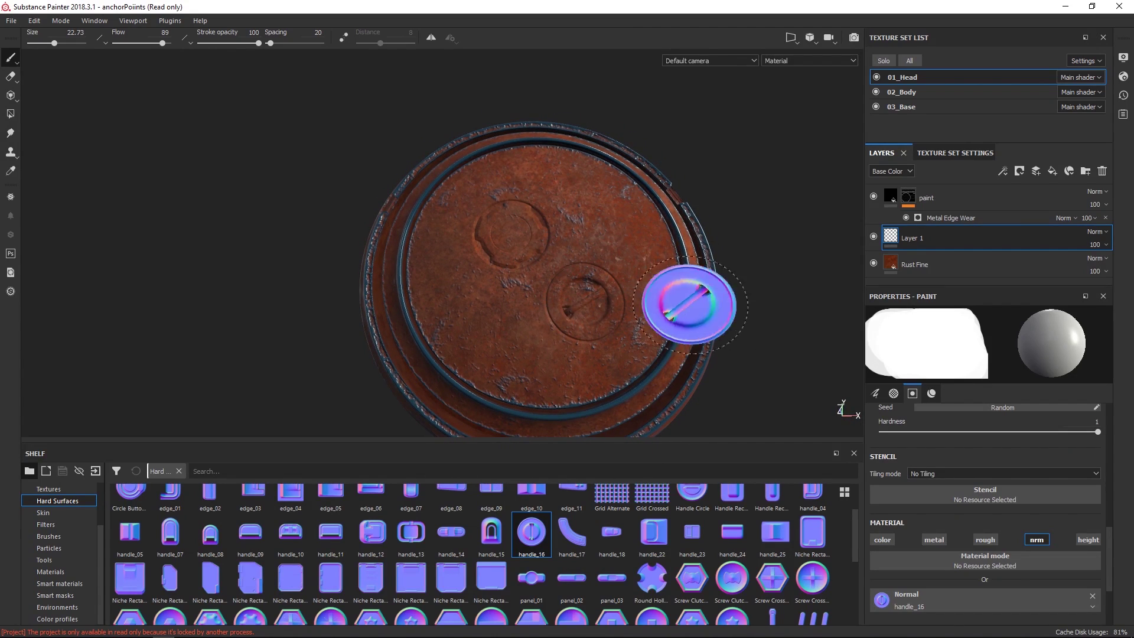
alt+drag(641, 292, 667, 278)
scroll(670, 304, up, 3)
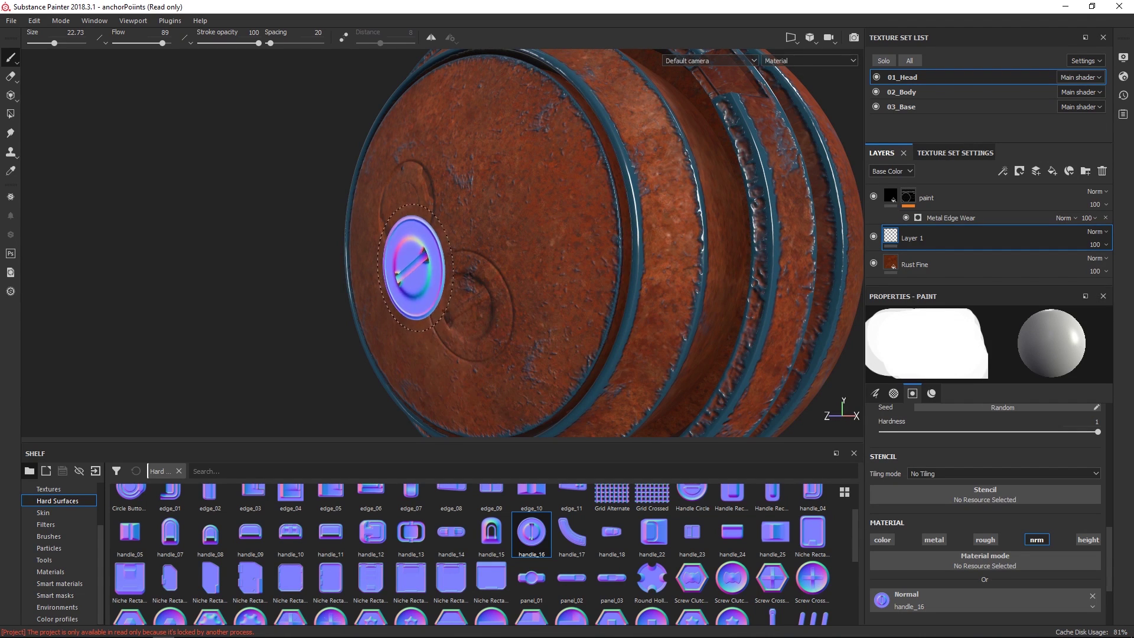
ctrl+right_drag(535, 316, 502, 316)
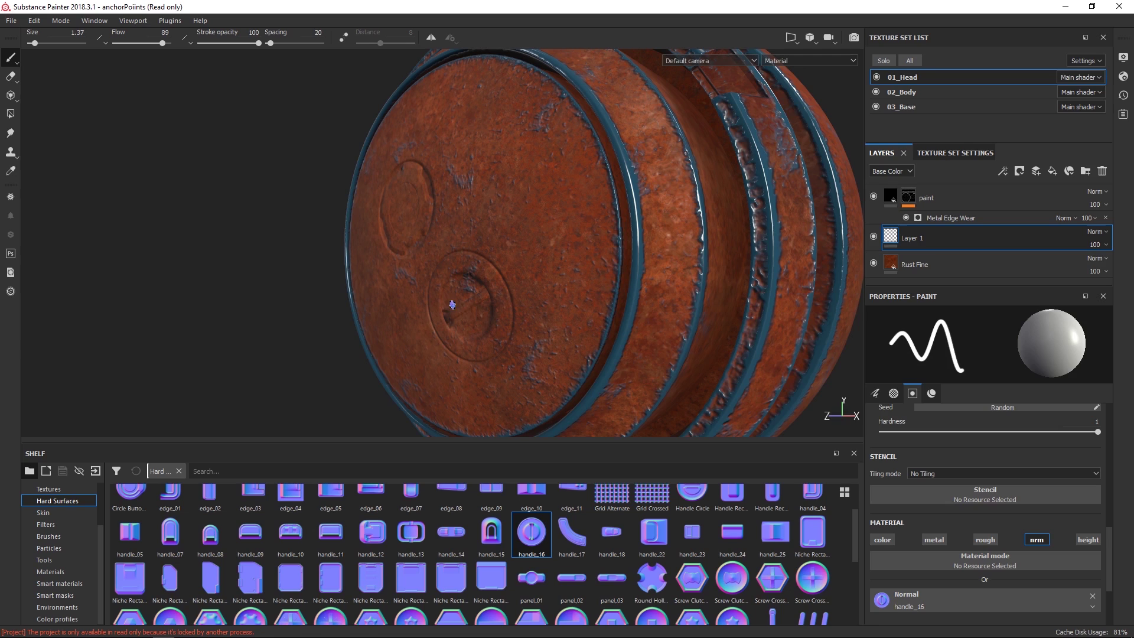
mouse_move(502, 316)
alt+mouse_down()
mouse_move(551, 317)
mouse_move(560, 302)
alt+mouse_up()
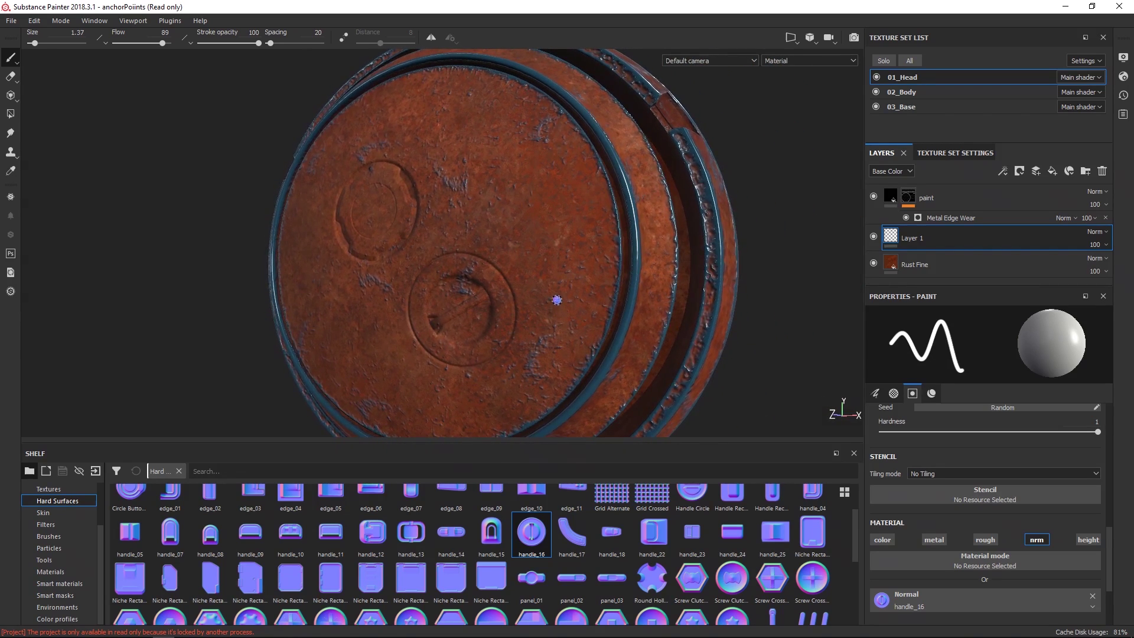
alt+middle_drag(561, 302, 576, 283)
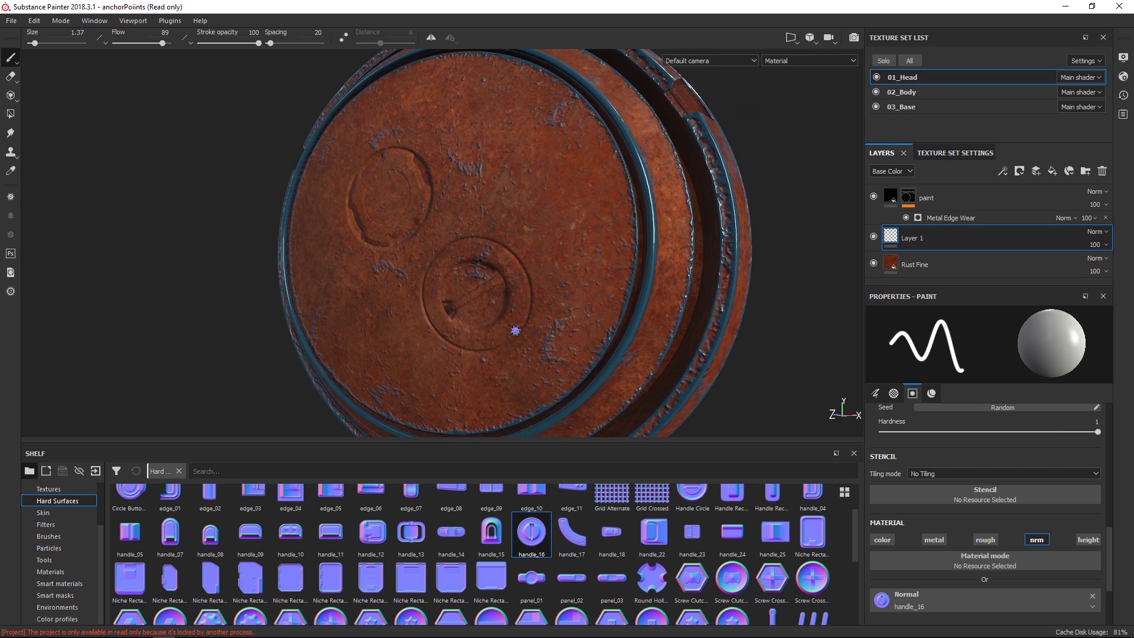
click(947, 218)
click(1002, 171)
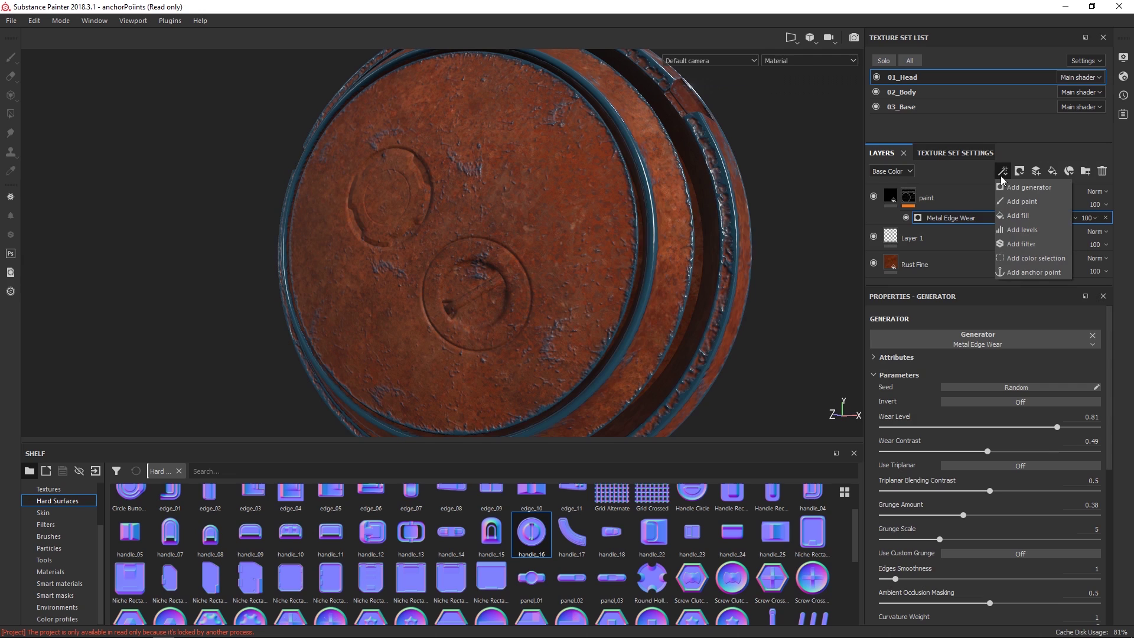
click(1010, 201)
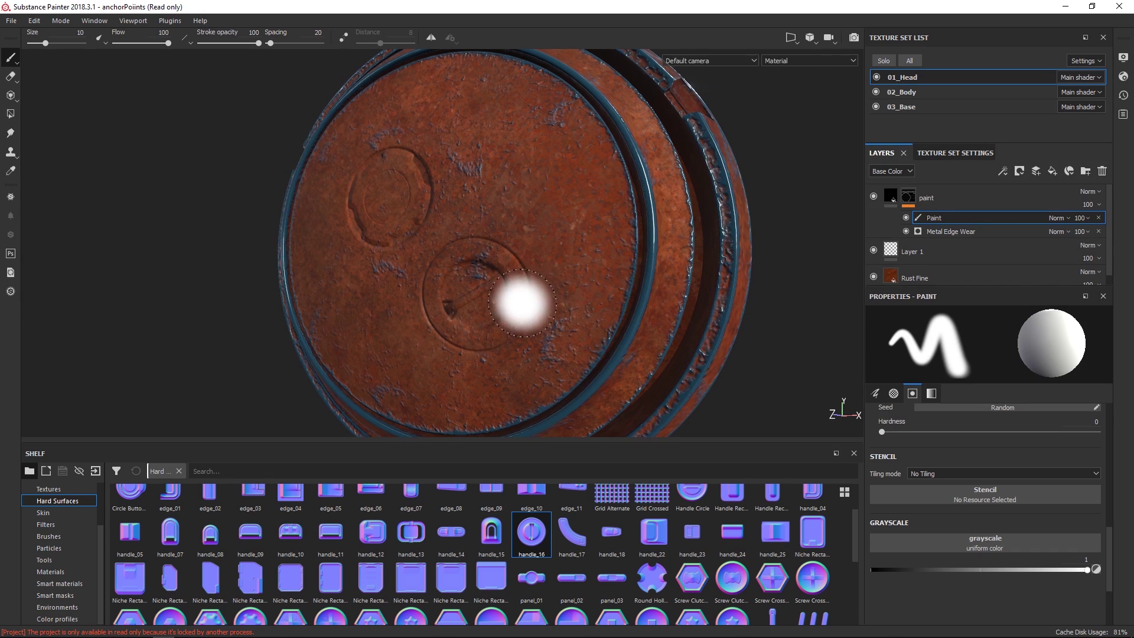
ctrl+right_drag(534, 286, 506, 283)
mouse_move(519, 278)
mouse_down()
mouse_move(506, 247)
mouse_move(523, 276)
mouse_move(522, 333)
mouse_move(489, 346)
mouse_move(440, 331)
mouse_up()
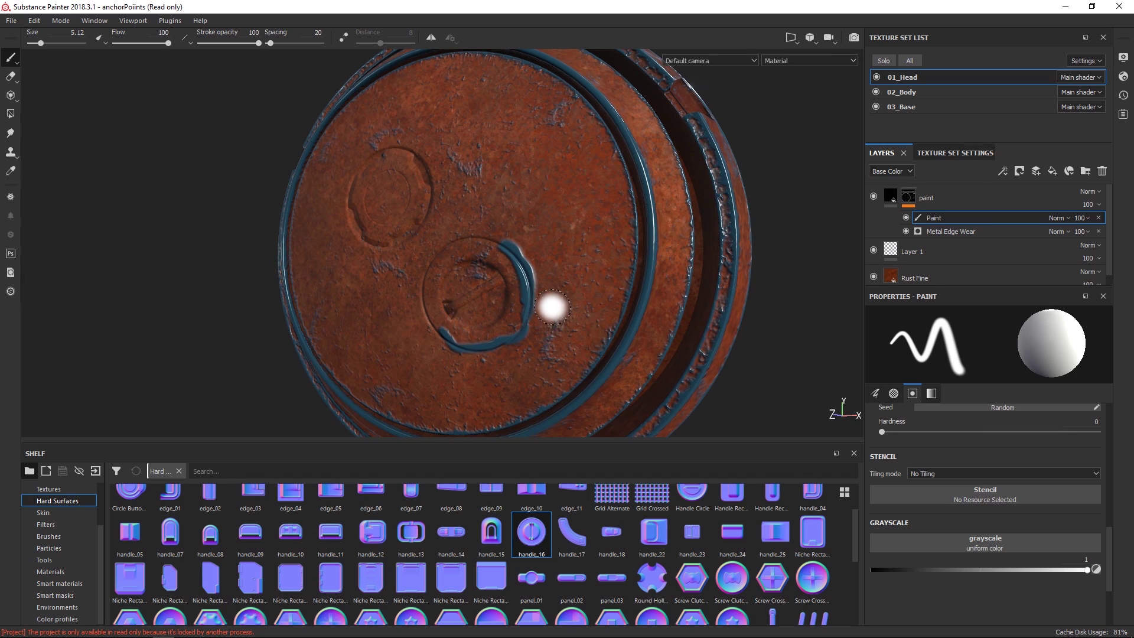
key(ctrl+z)
key(ctrl+z)
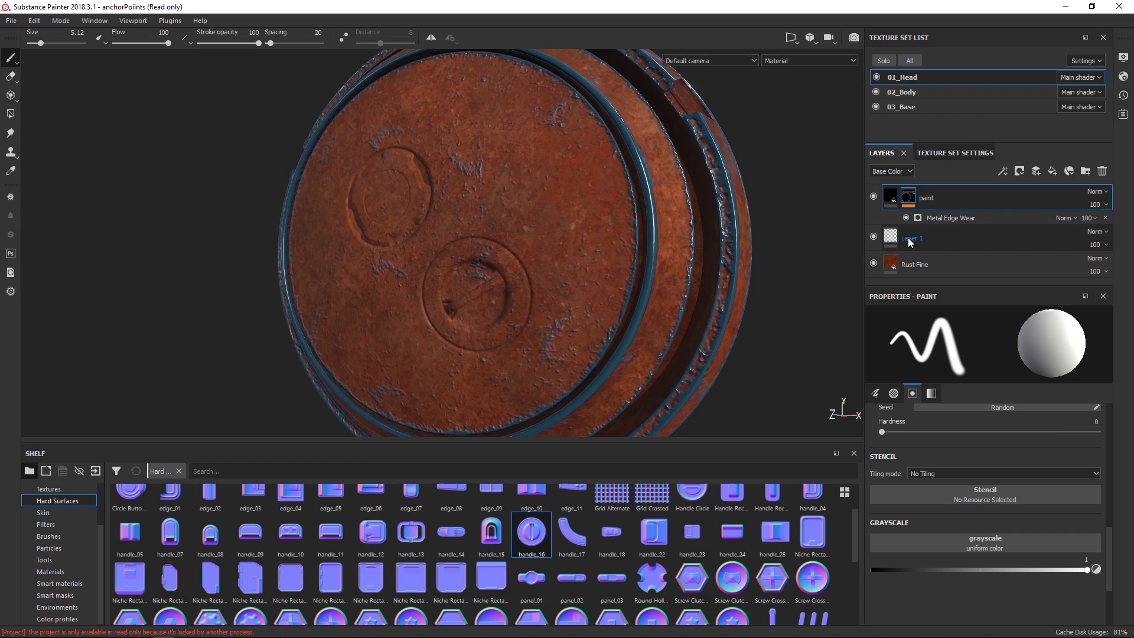
Rename Layer 1 to bolts.
click(919, 242)
alt+drag(509, 282, 645, 267)
double_click(912, 240)
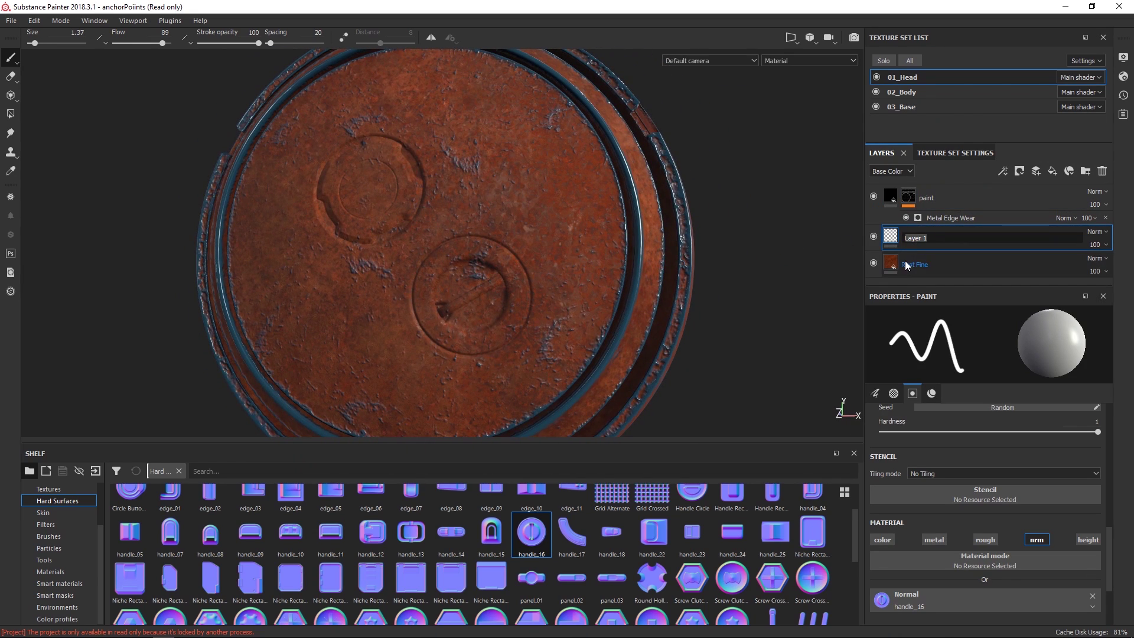
text(botlts)
key(Return)
Add an anchor point to the bolts layer and name it boltsNormal.
alt+drag(553, 171, 712, 269)
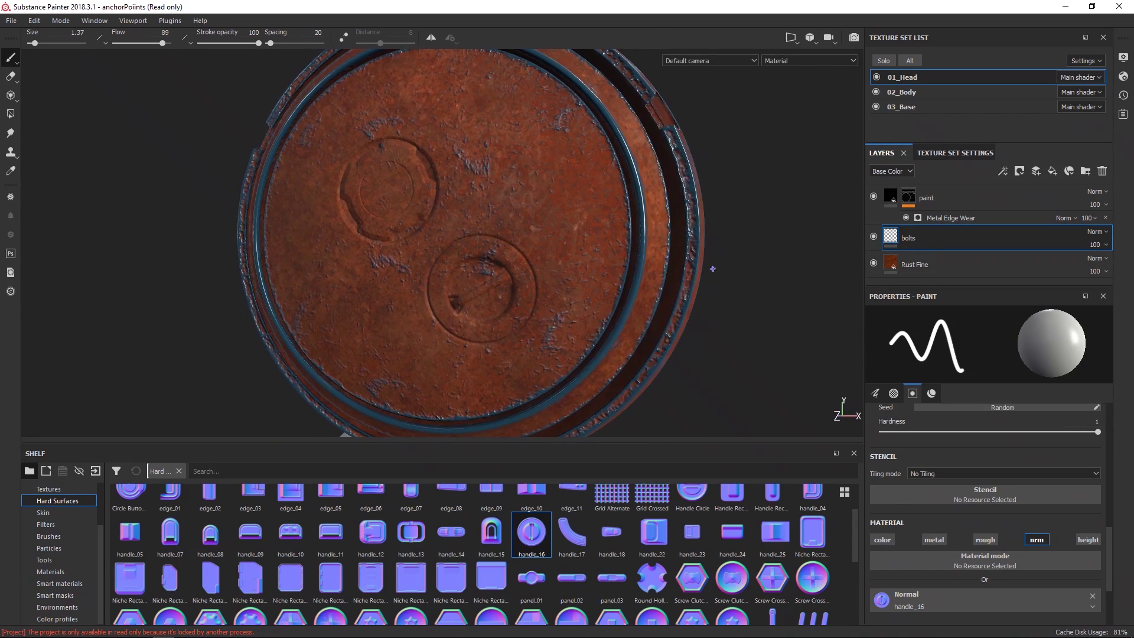
click(1002, 171)
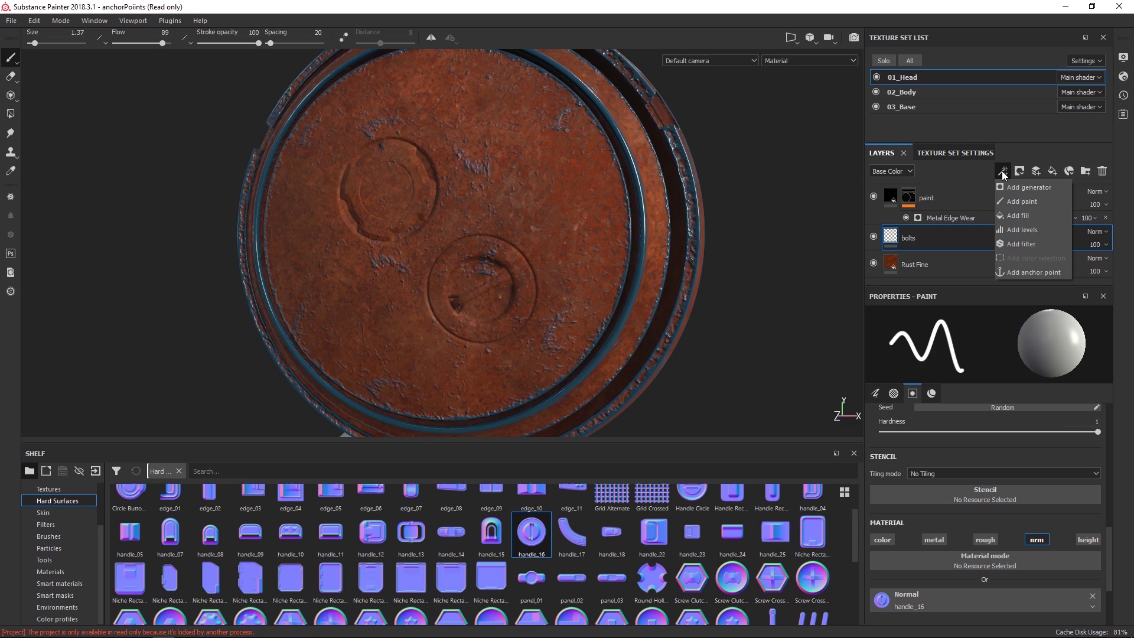
click(1018, 272)
double_click(939, 258)
click(942, 259)
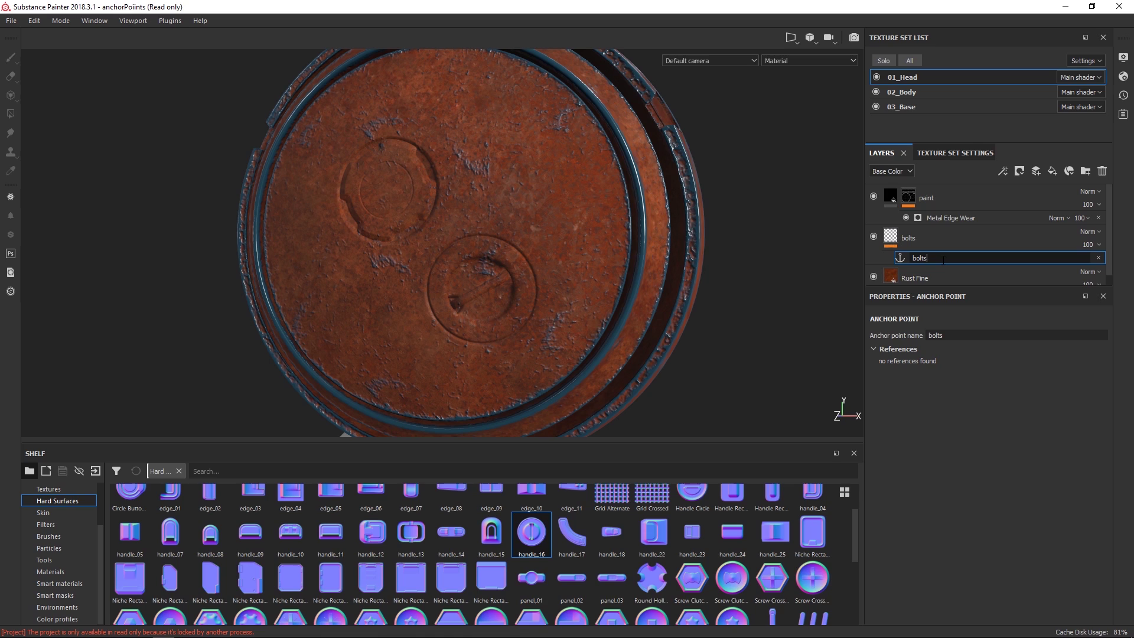
text(Normal)
key(Return)
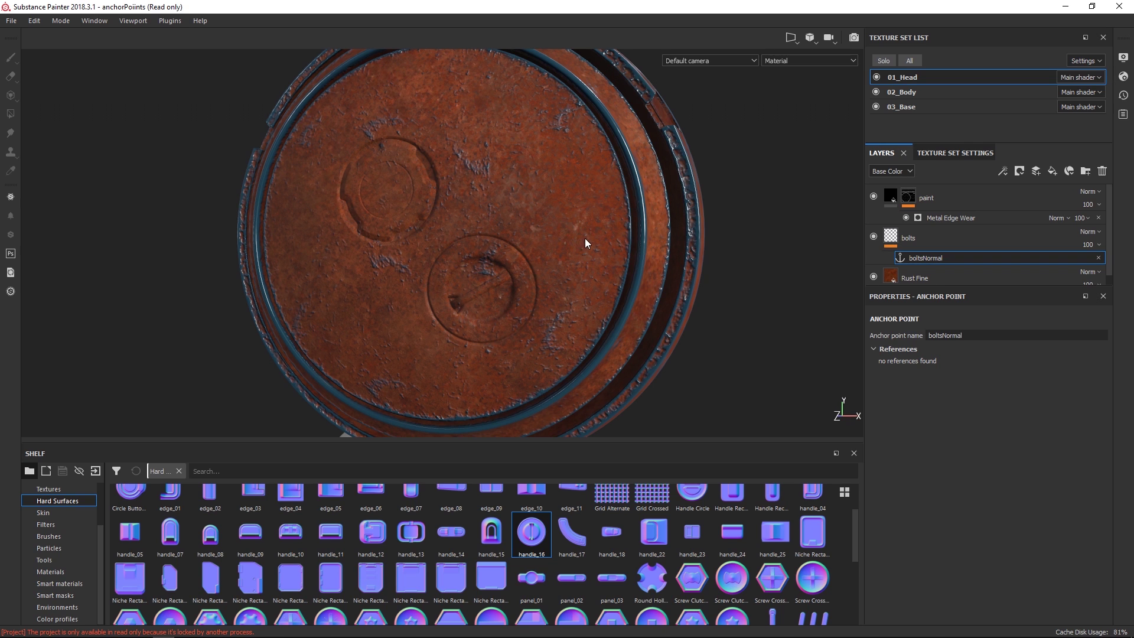
Select the paint layer's Metal Edge Wear generator, toggle its mask off and on, and scroll to Image inputs.
alt+drag(584, 240, 620, 232)
shift+right_drag(648, 231, 630, 230)
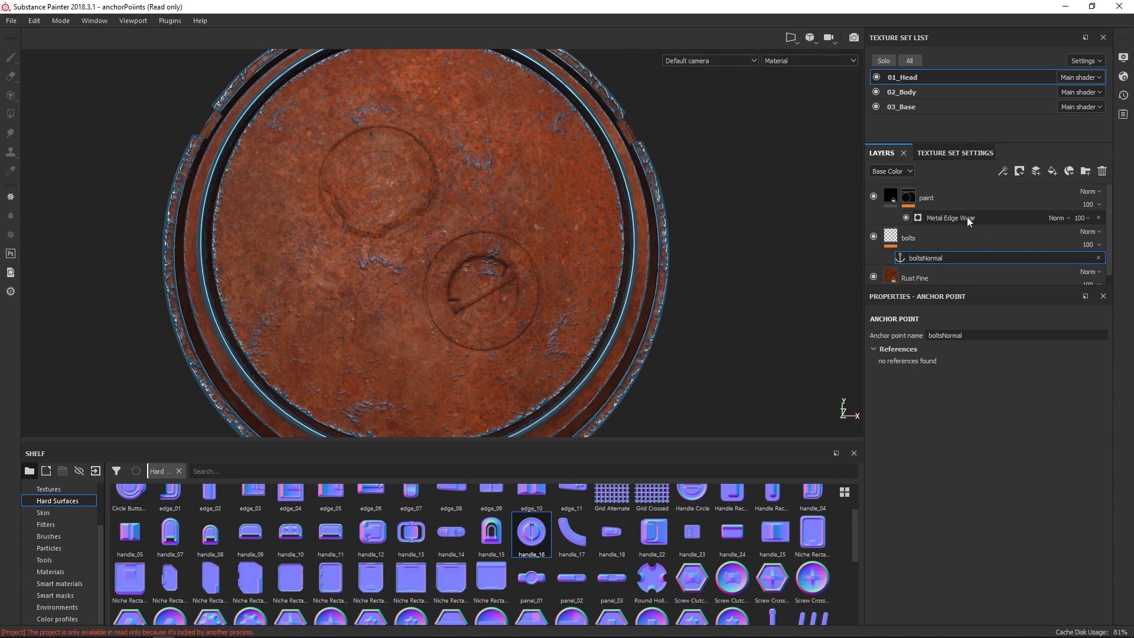
click(945, 212)
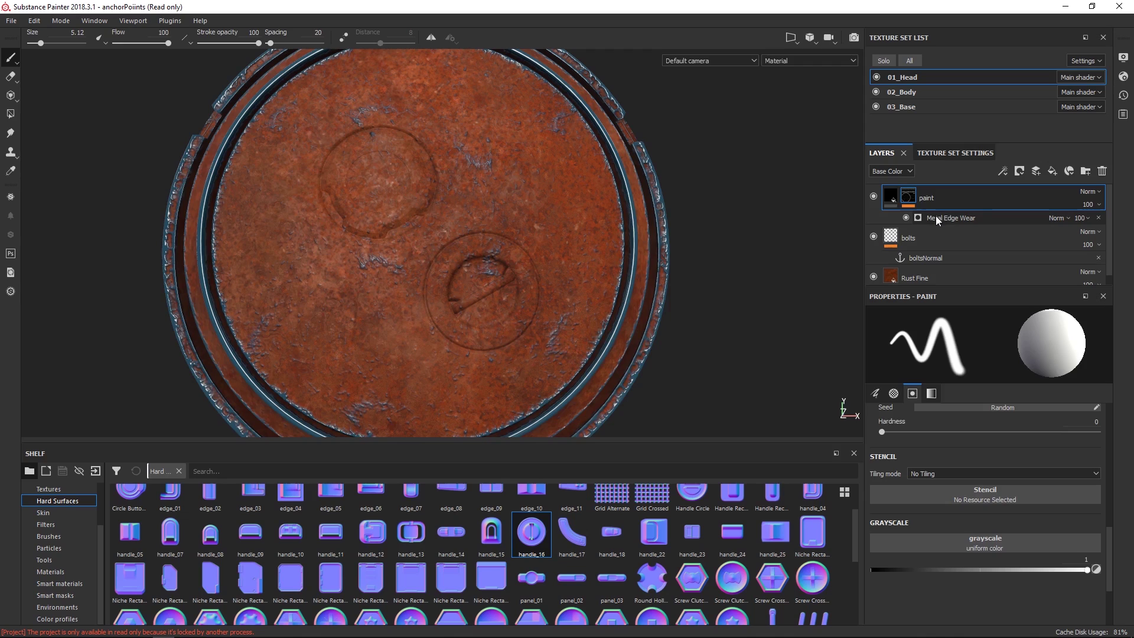
click(938, 218)
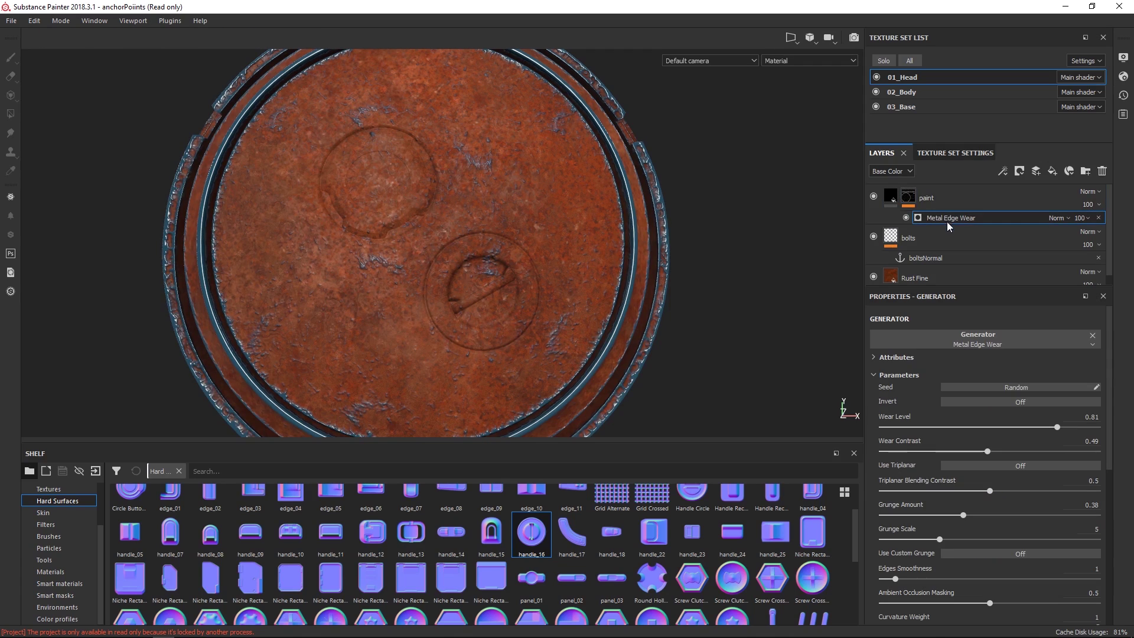
shift+click(909, 201)
shift+click(909, 201)
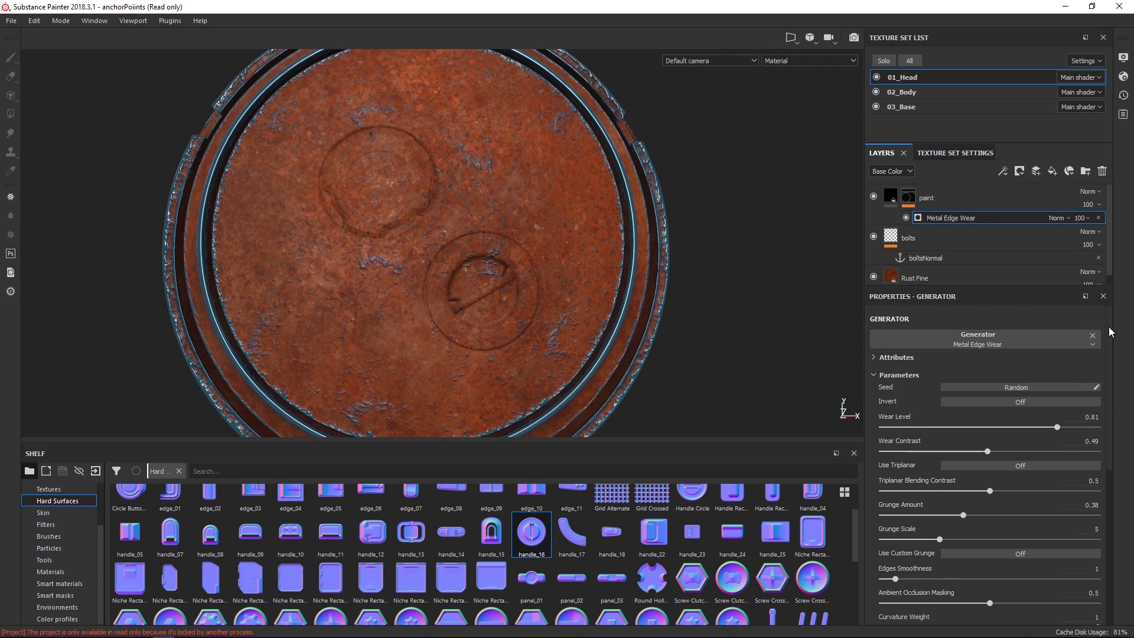
drag(1110, 332, 1108, 512)
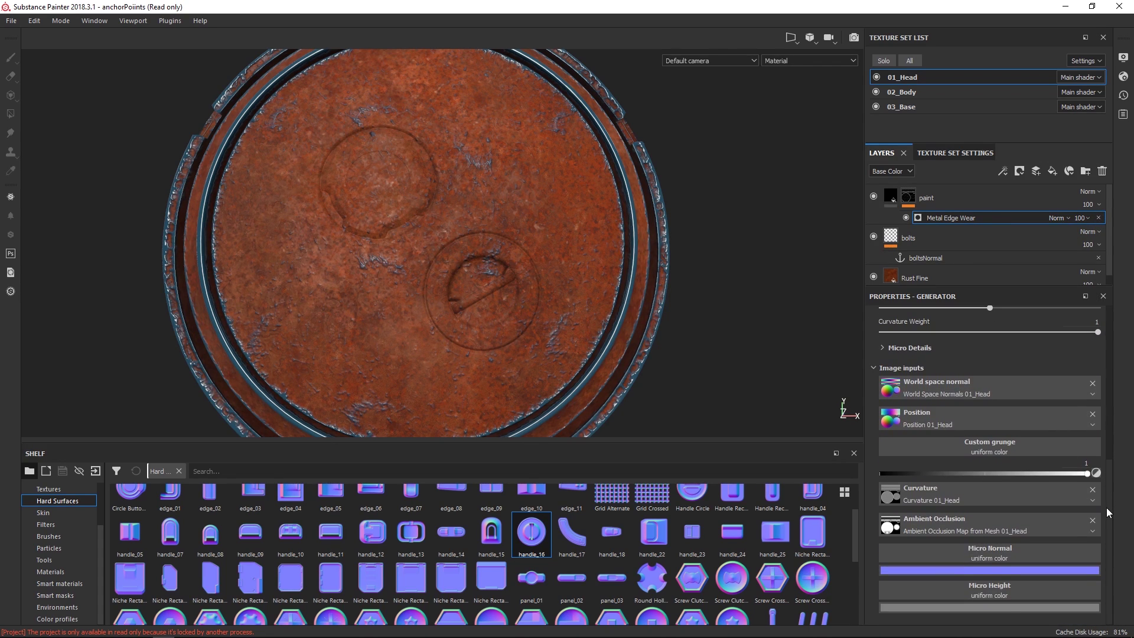
Set Micro Normal to the boltsNormal anchor's Normal channel and expand Micro Details.
click(990, 555)
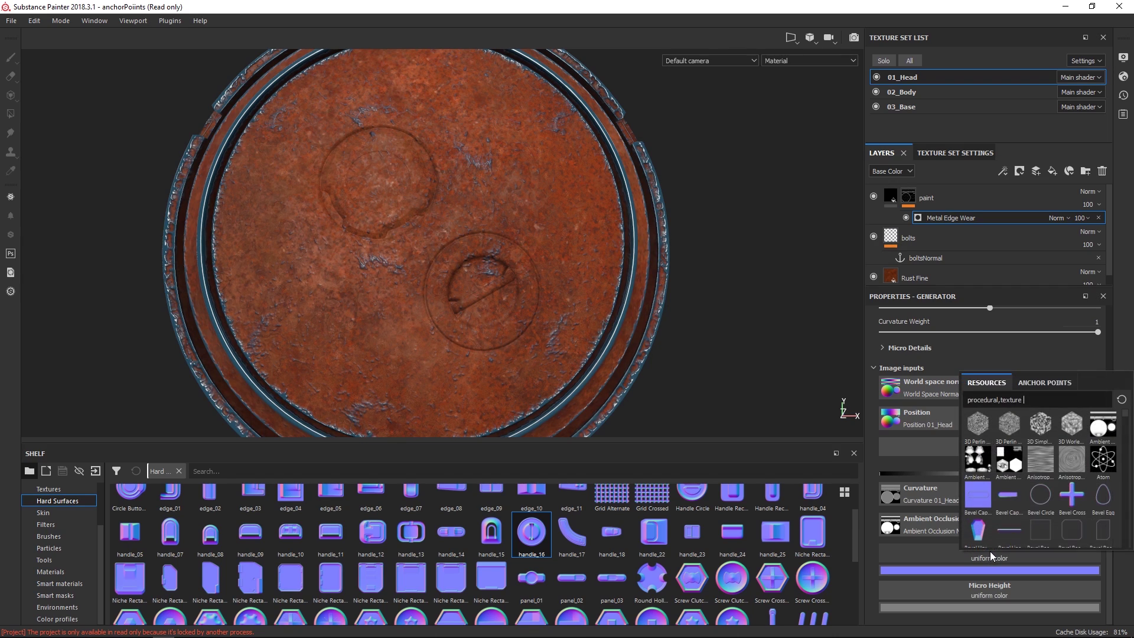
click(1035, 381)
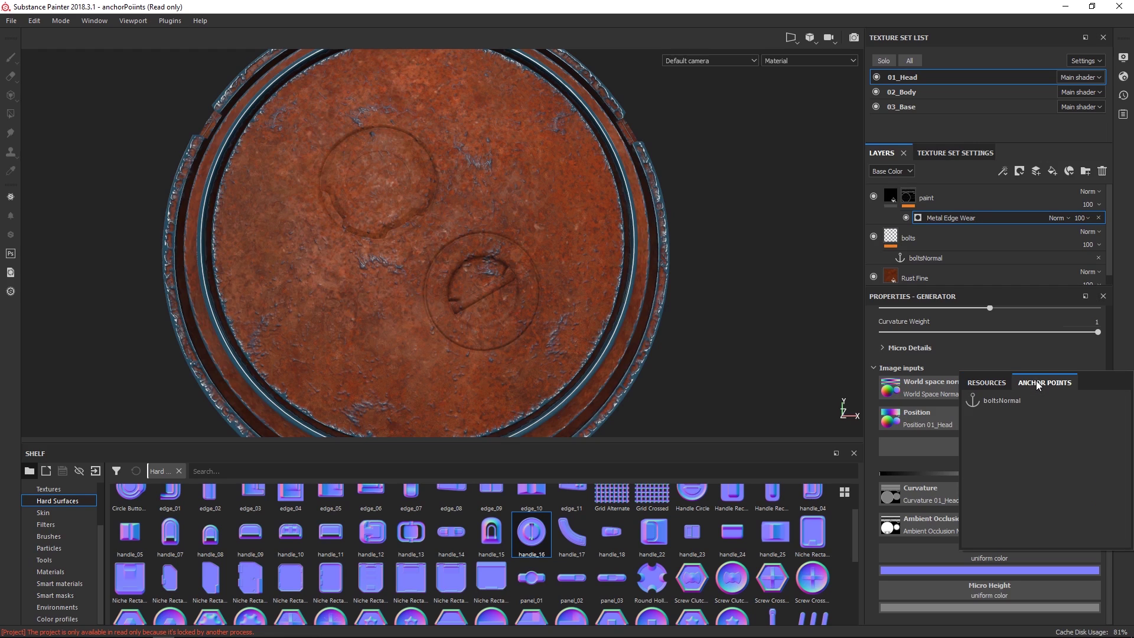
click(997, 401)
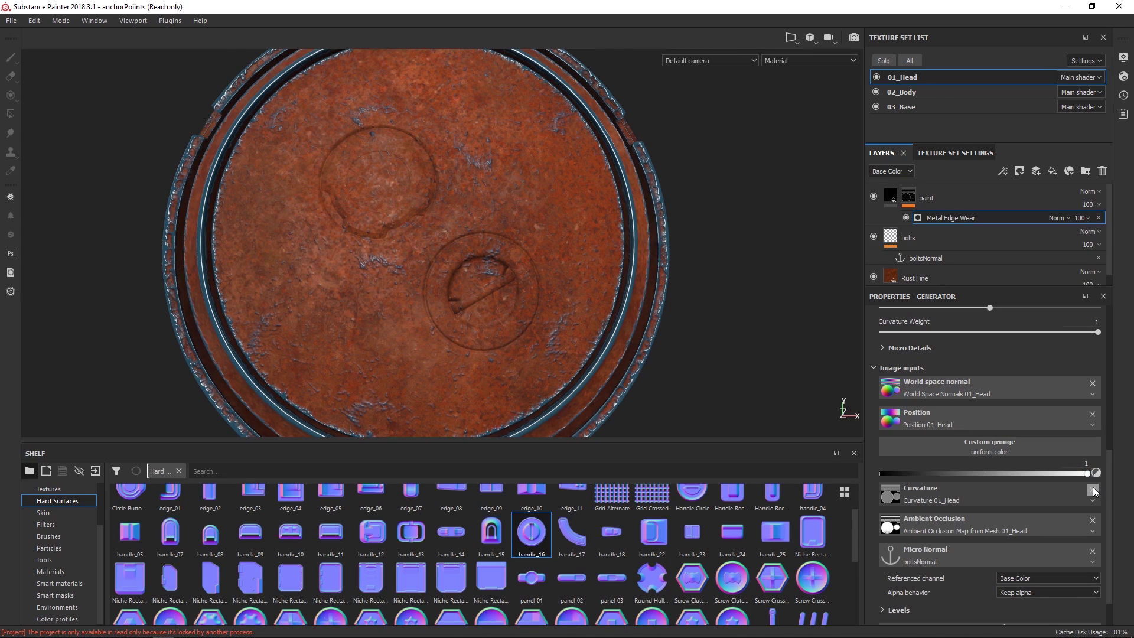
scroll(1108, 520, down, 1)
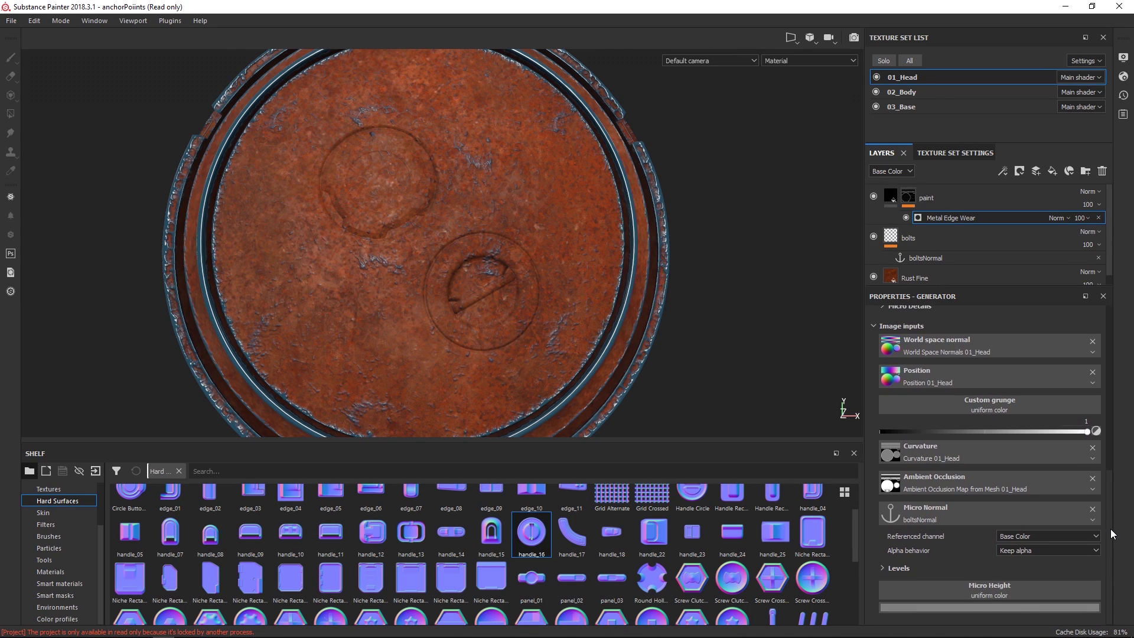
click(1020, 537)
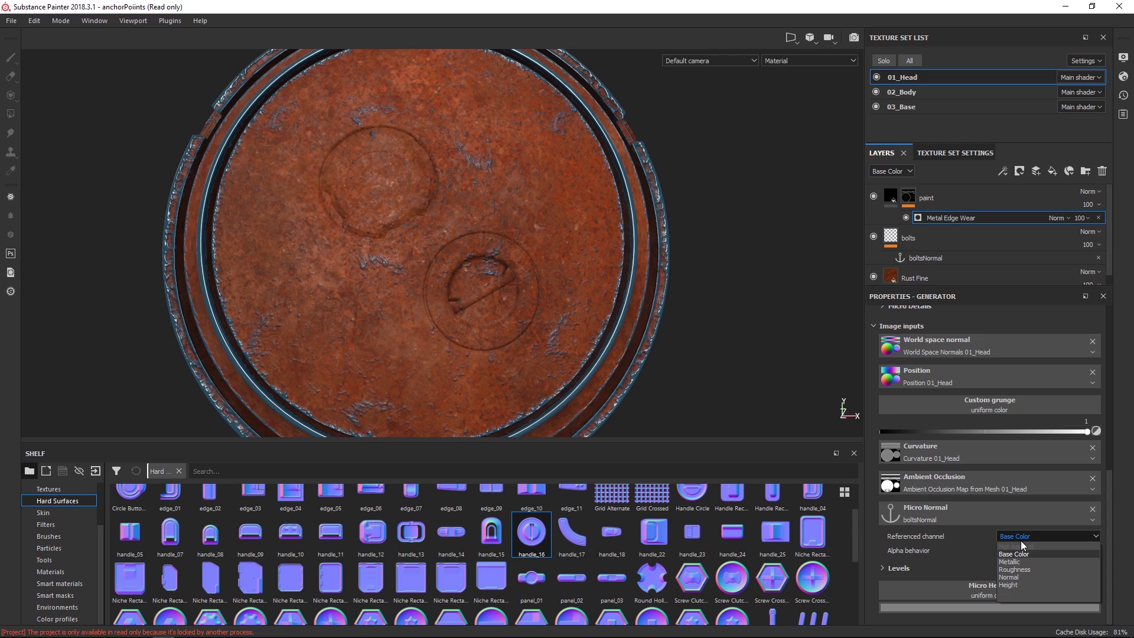
click(1008, 577)
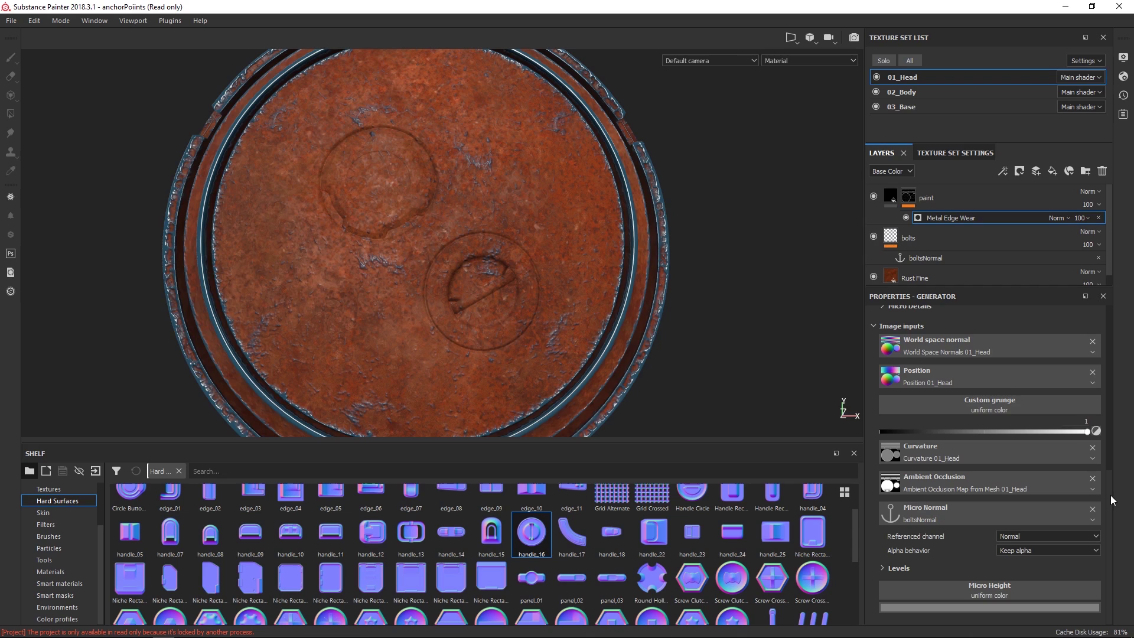
drag(1110, 495, 1112, 426)
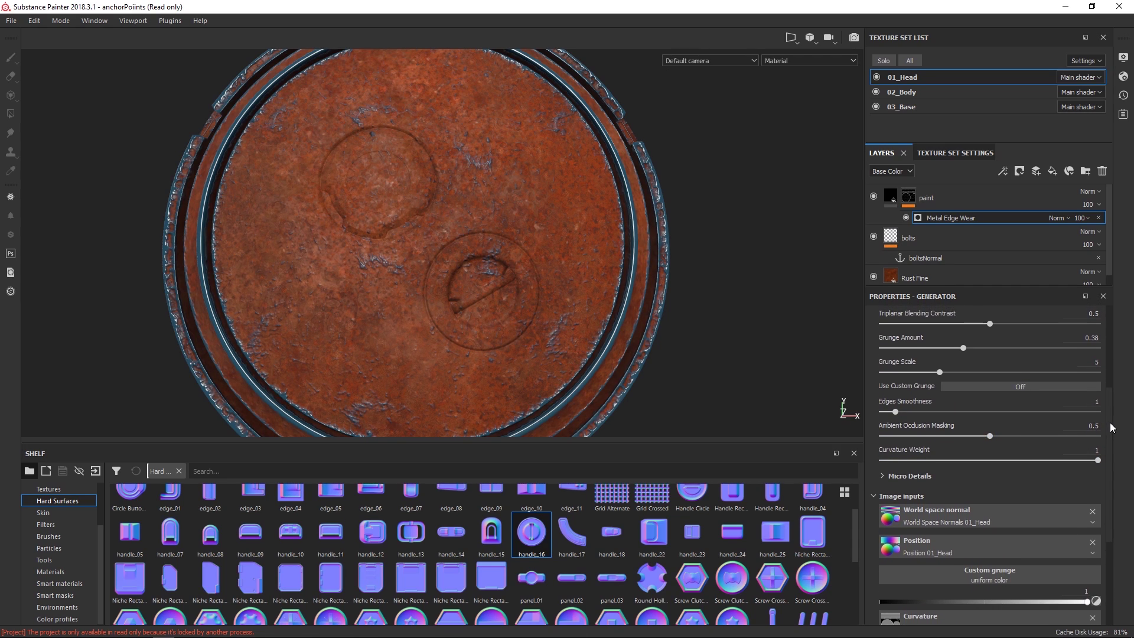
click(884, 476)
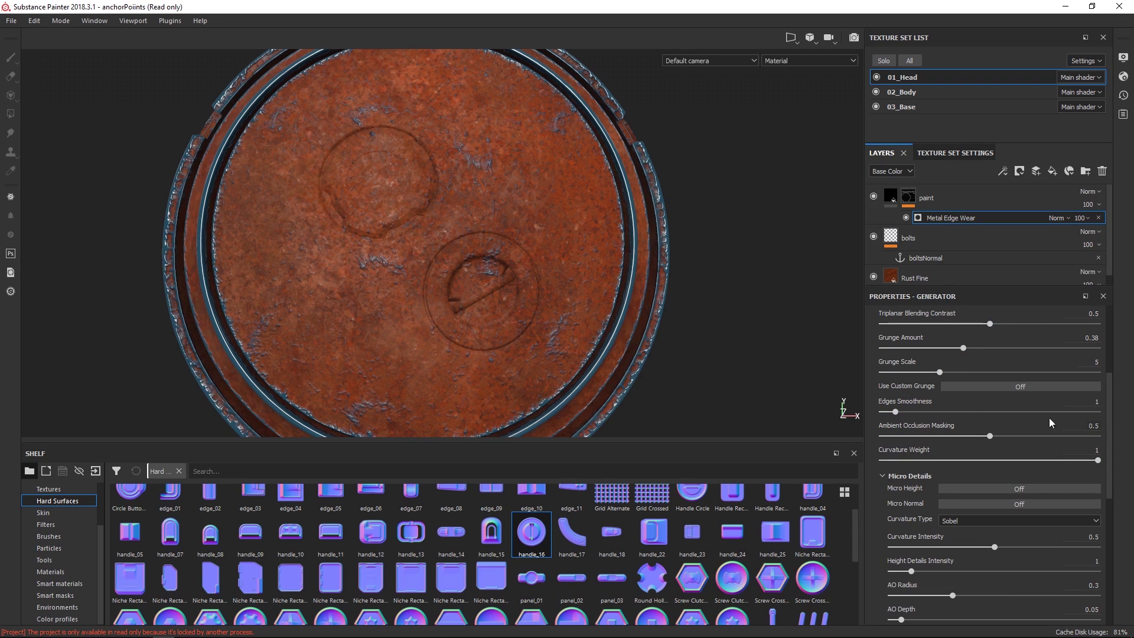
drag(1110, 432, 1103, 482)
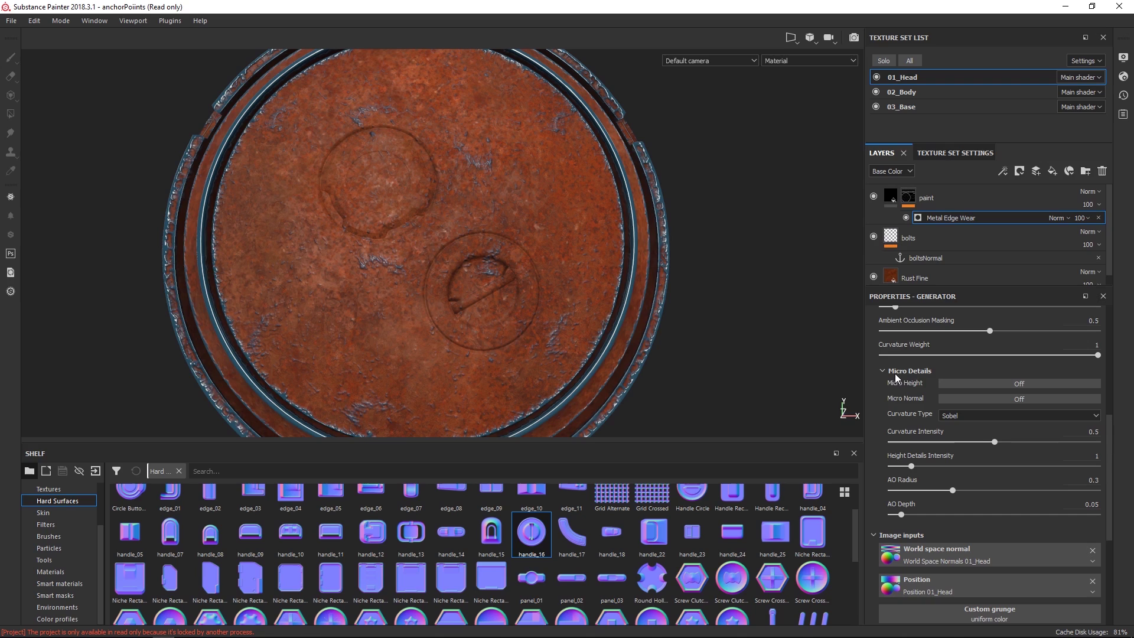
Turn on Micro Normal instead of Micro Height and fine-tune Curvature Intensity around 0.45.
click(987, 384)
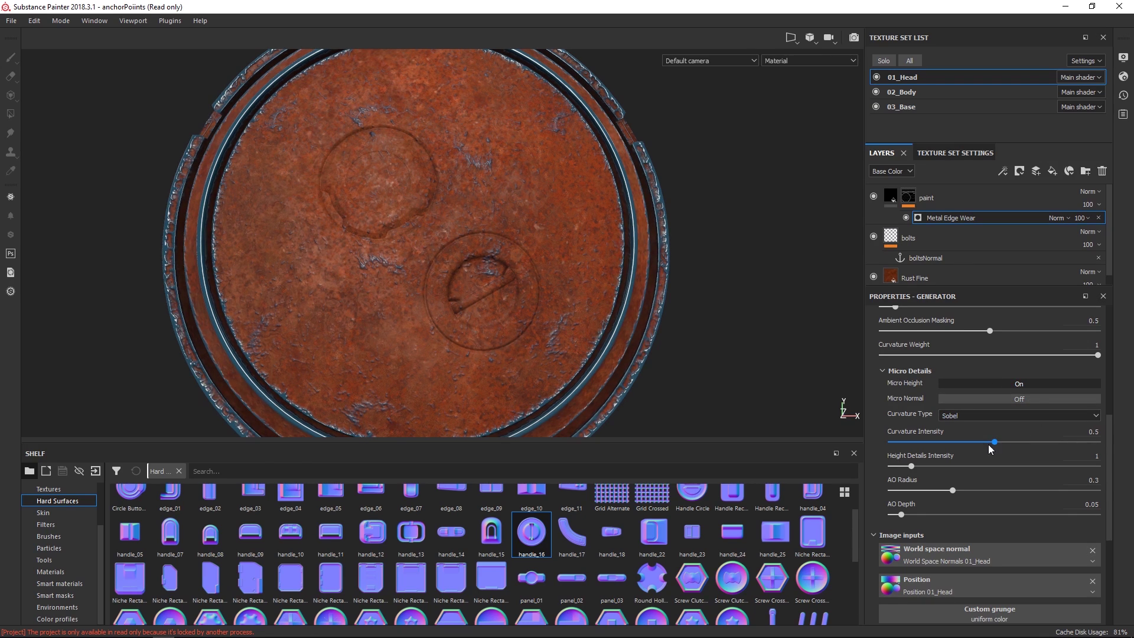
drag(988, 442, 931, 465)
click(1003, 385)
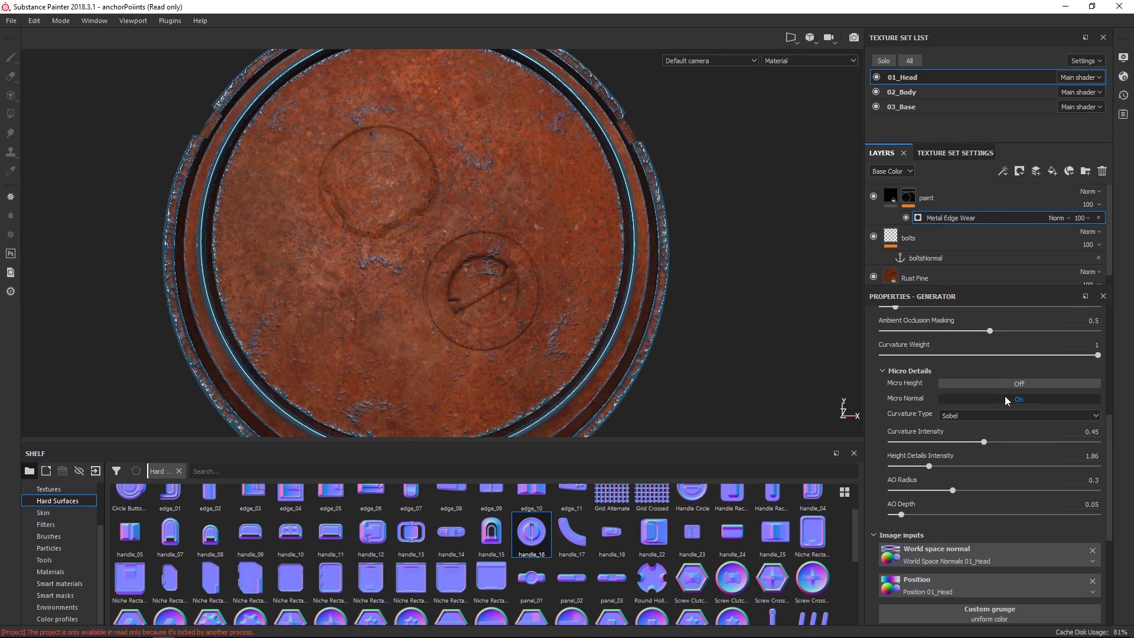
click(1005, 396)
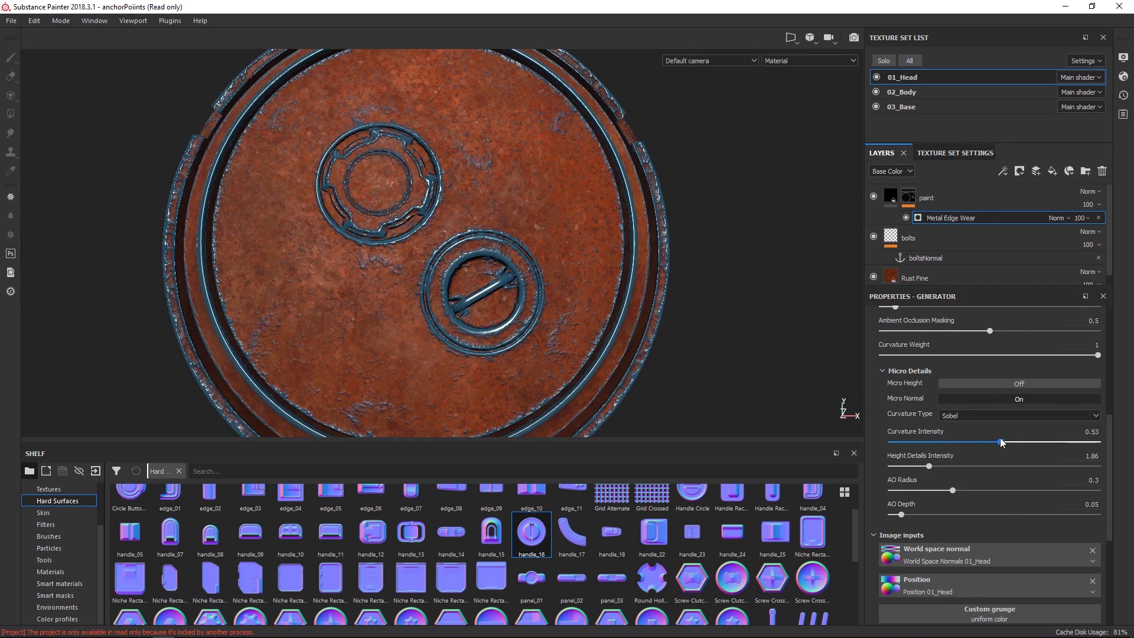
drag(985, 444, 982, 444)
mouse_move(980, 444)
mouse_down()
mouse_move(990, 444)
mouse_move(958, 453)
mouse_move(1013, 444)
mouse_move(994, 444)
mouse_up()
Set the edge wear's AO Radius to 0.44 and AO Depth to 0.09.
mouse_move(960, 493)
mouse_down()
mouse_move(1031, 492)
mouse_move(938, 492)
mouse_move(961, 493)
mouse_up()
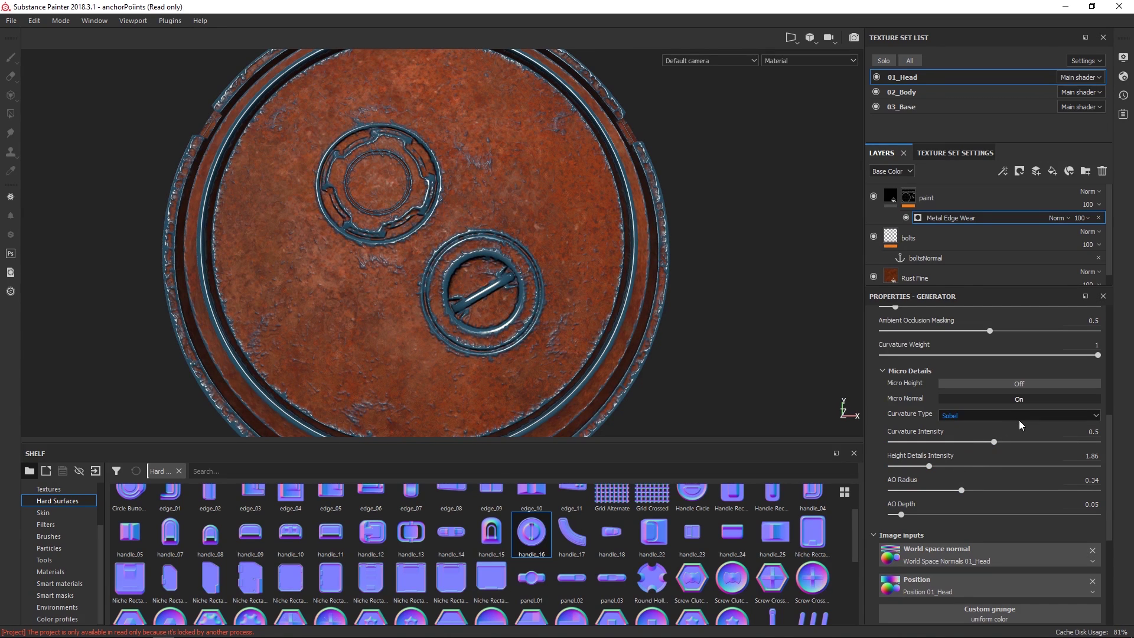
alt+drag(673, 329, 688, 291)
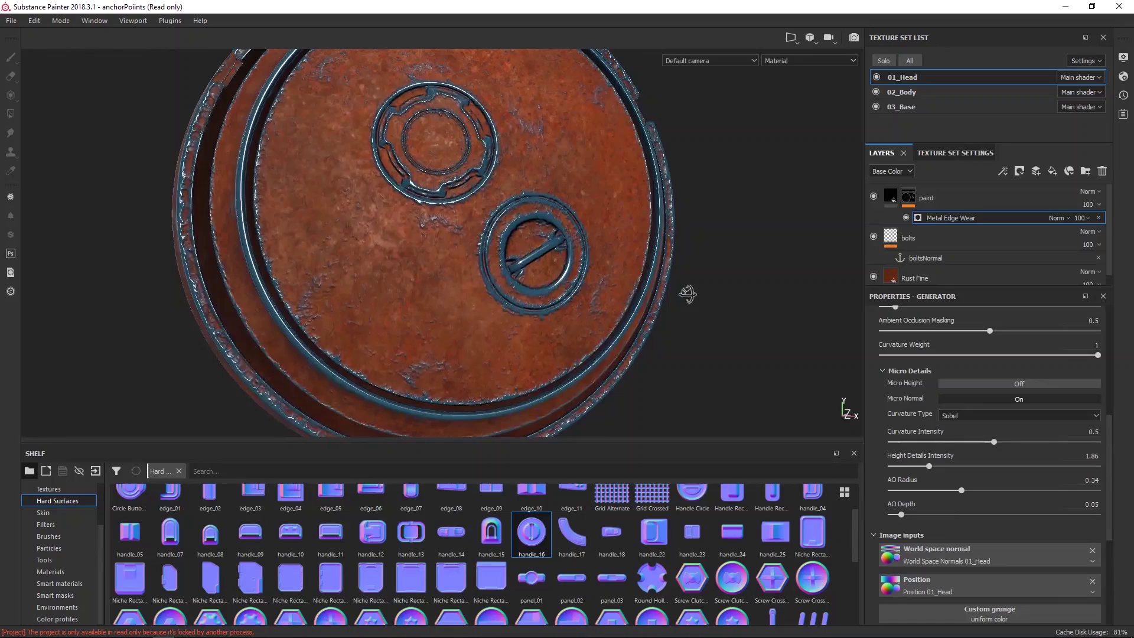
alt+right_drag(707, 306, 688, 296)
alt+drag(689, 296, 698, 322)
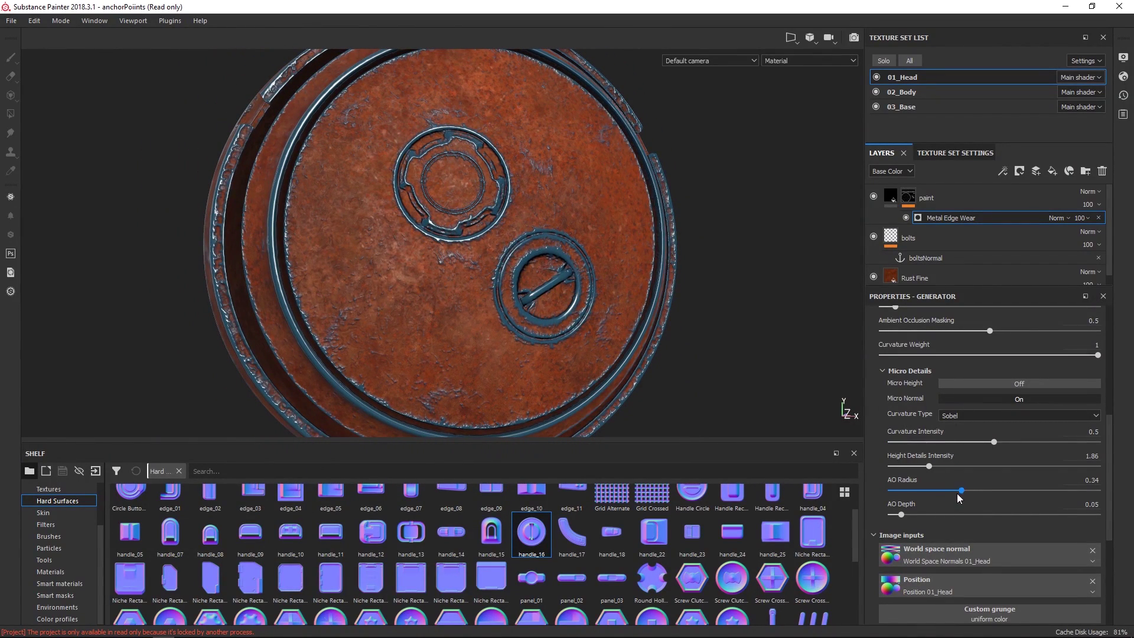
drag(961, 490, 992, 491)
mouse_move(902, 515)
mouse_down()
mouse_move(1004, 512)
mouse_move(908, 511)
mouse_up()
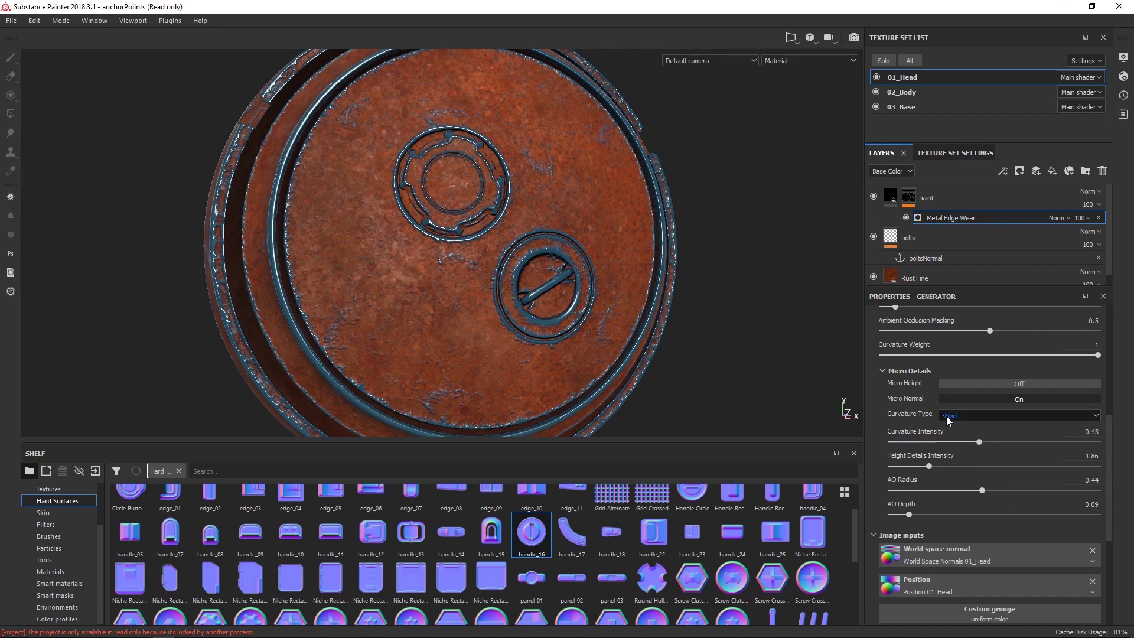
Try Standard, then settle on Smooth curvature type with Curvature Intensity 0.4.
click(959, 415)
click(958, 426)
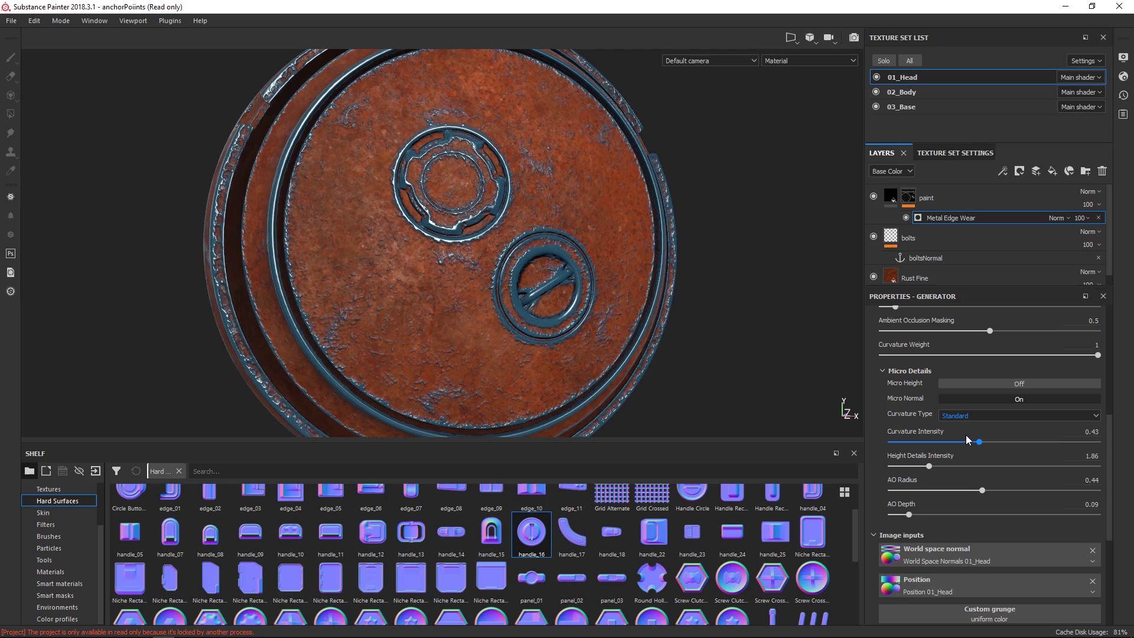
drag(964, 441, 981, 441)
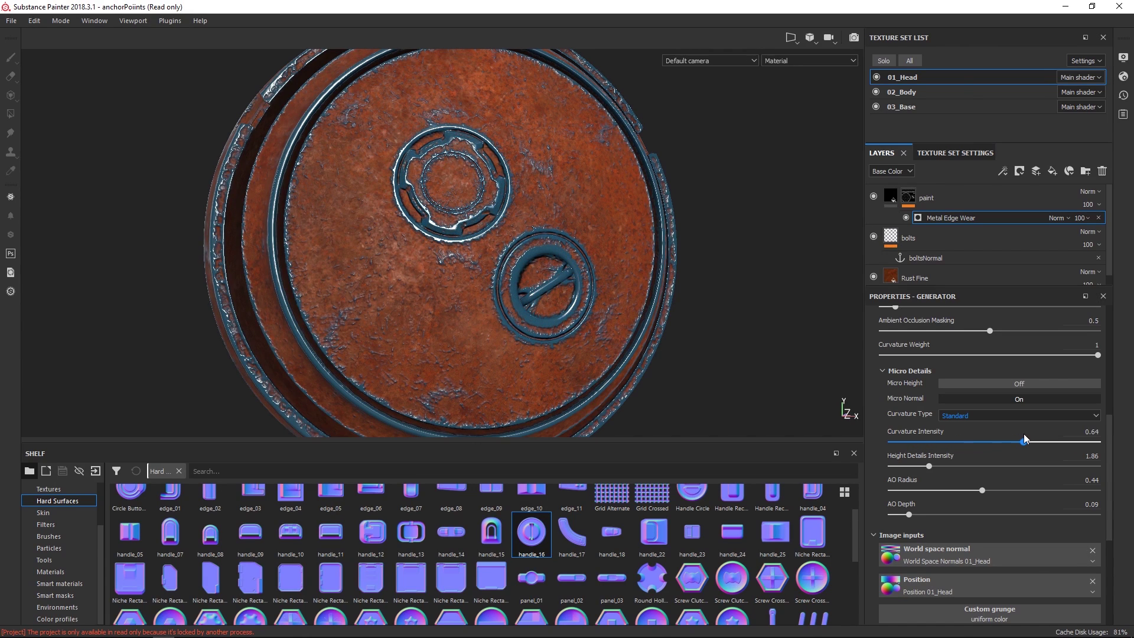
click(980, 416)
click(975, 424)
click(973, 415)
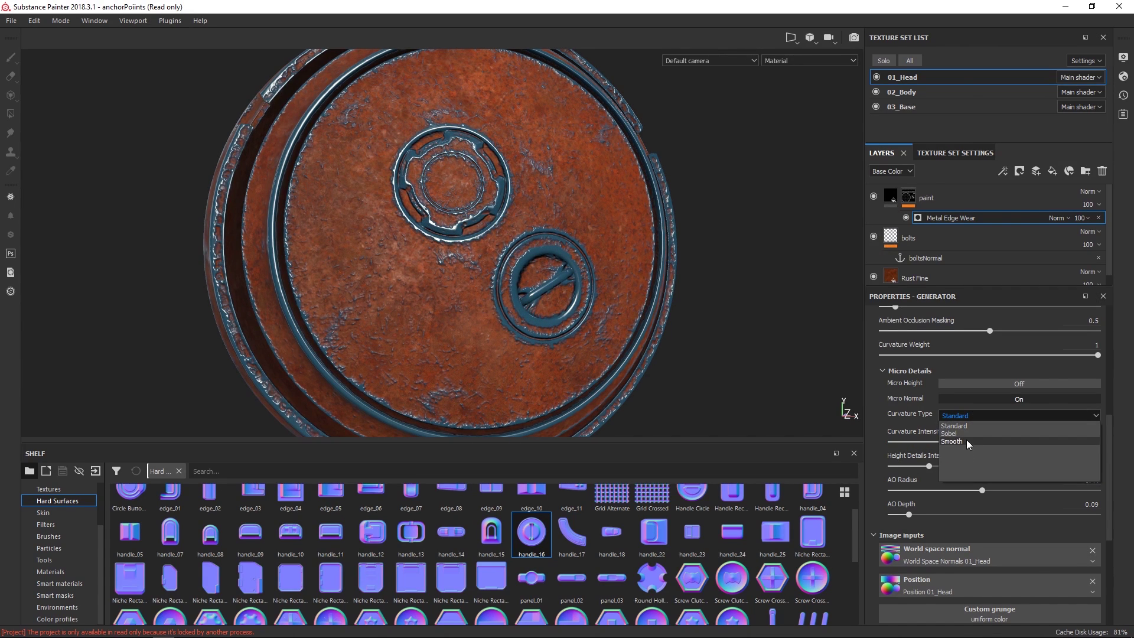
click(966, 440)
drag(981, 441, 972, 441)
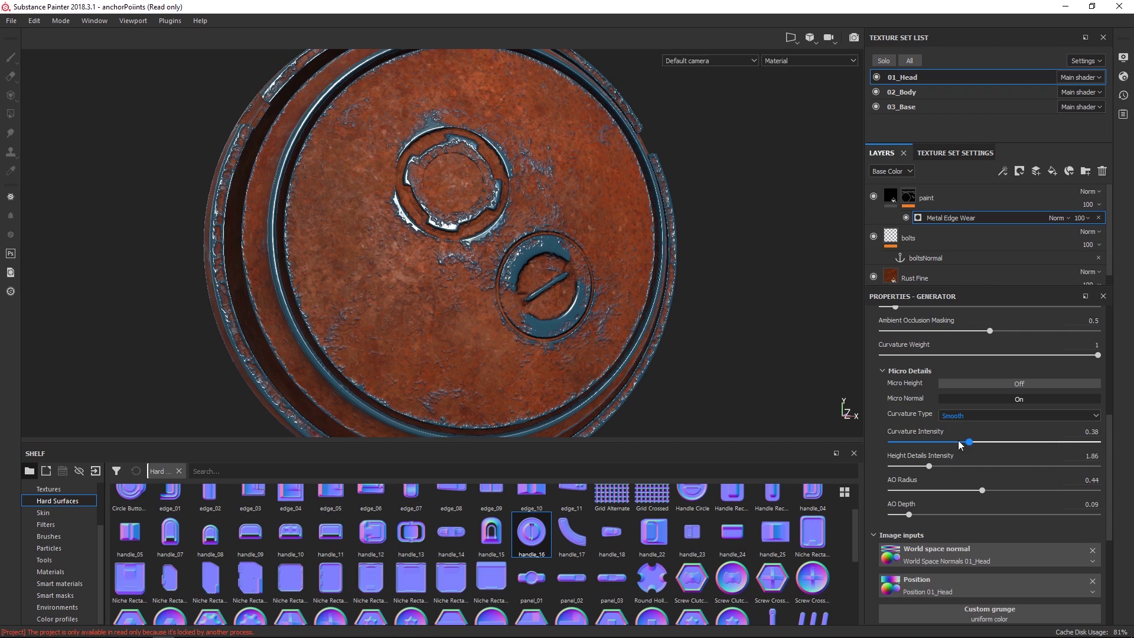
alt+drag(544, 307, 566, 269)
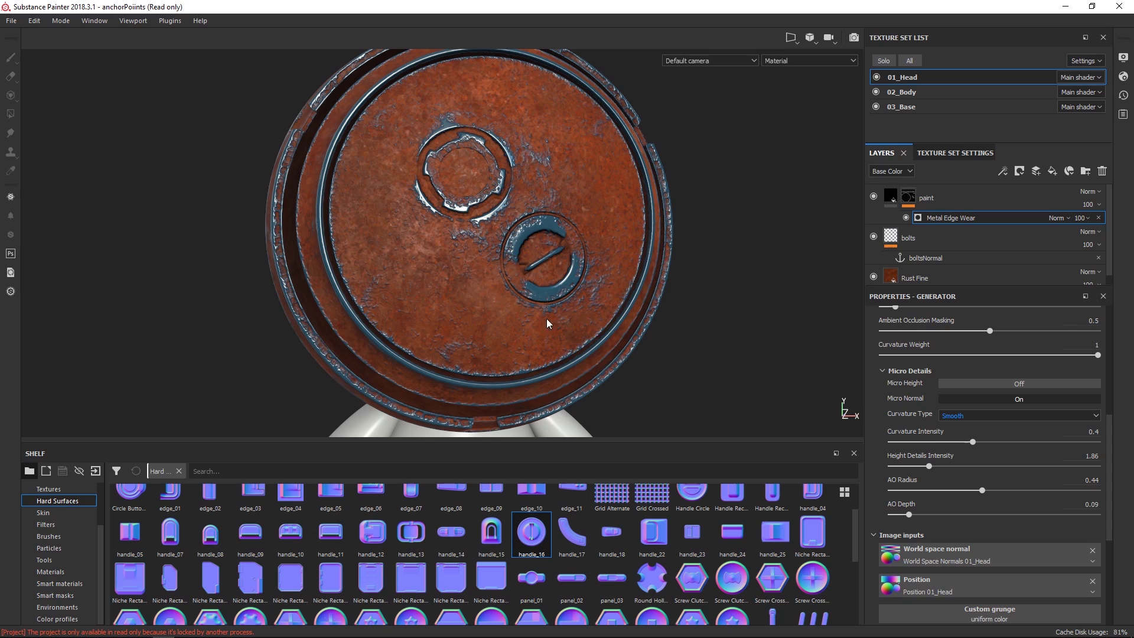
On the bolts layer, set brush size 10.82 and stamp handle_16 bolts at three spots on the lid.
click(919, 239)
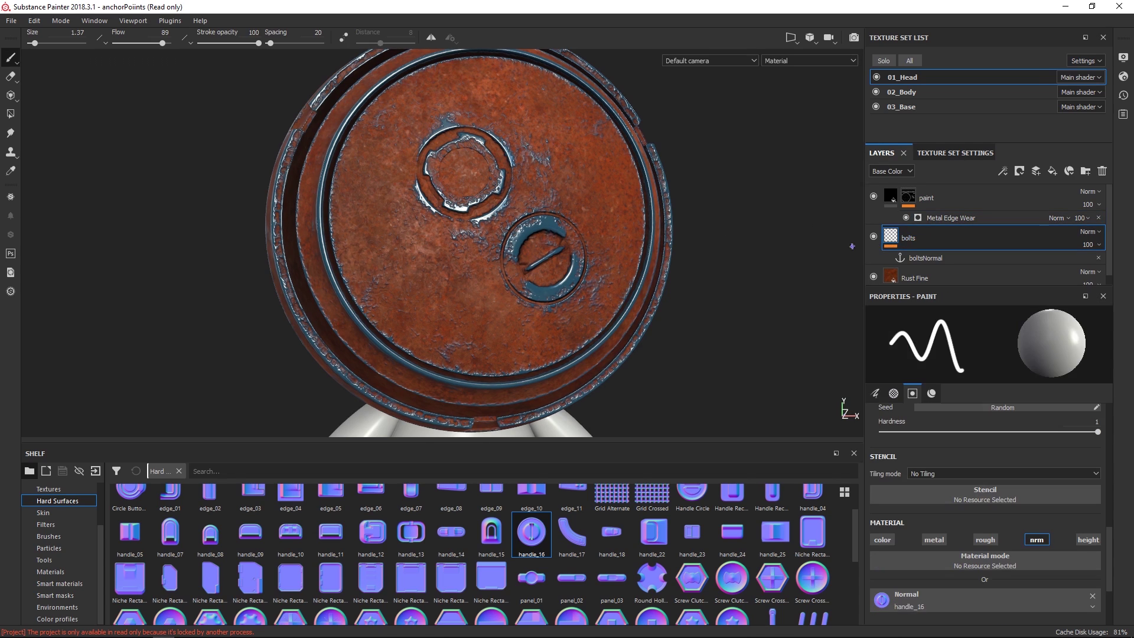
ctrl+right_drag(434, 296, 472, 297)
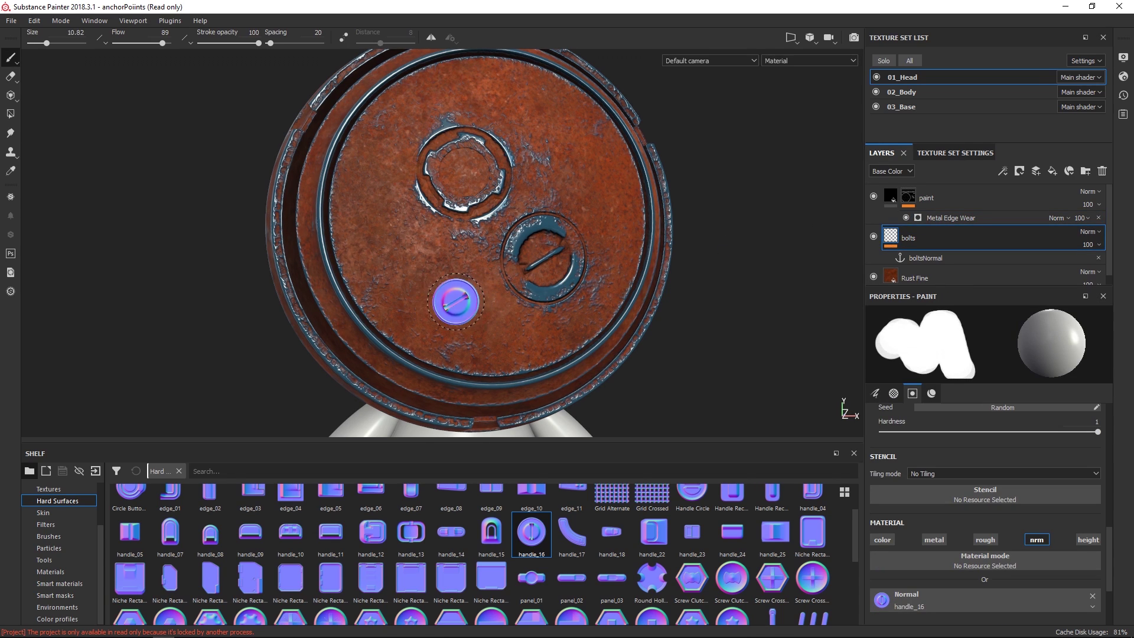
click(436, 297)
click(587, 145)
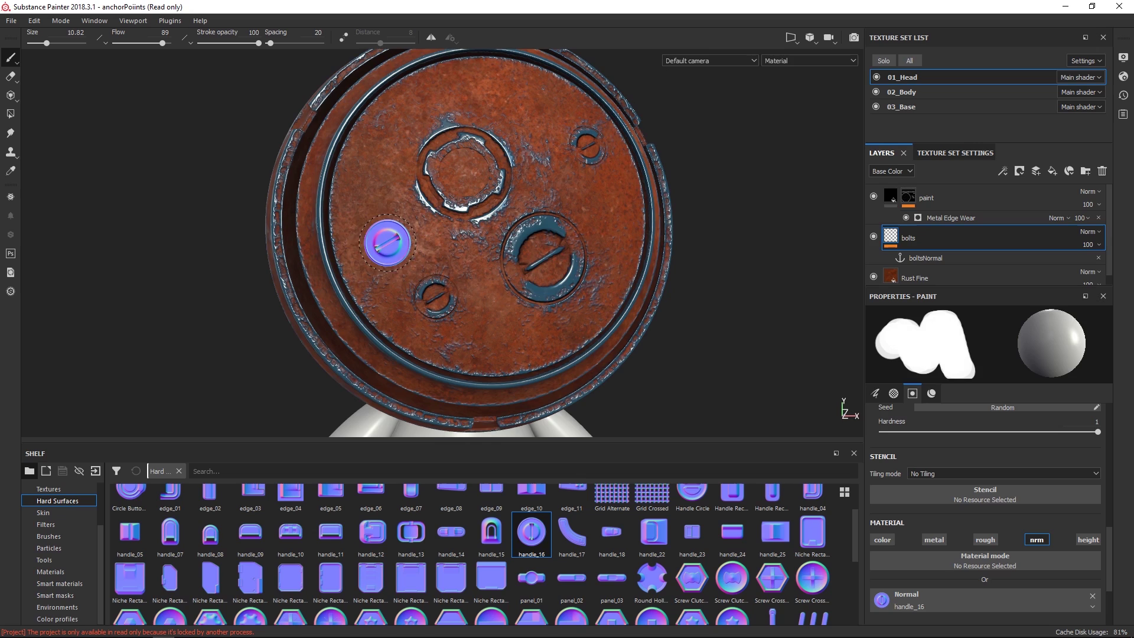
click(381, 229)
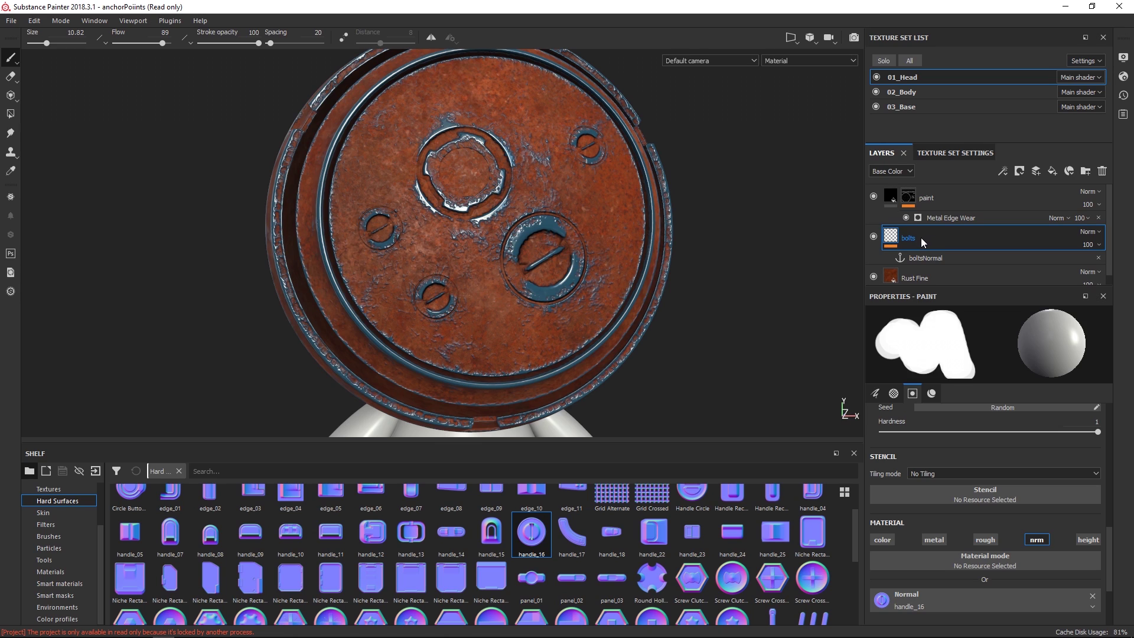
drag(921, 238, 935, 188)
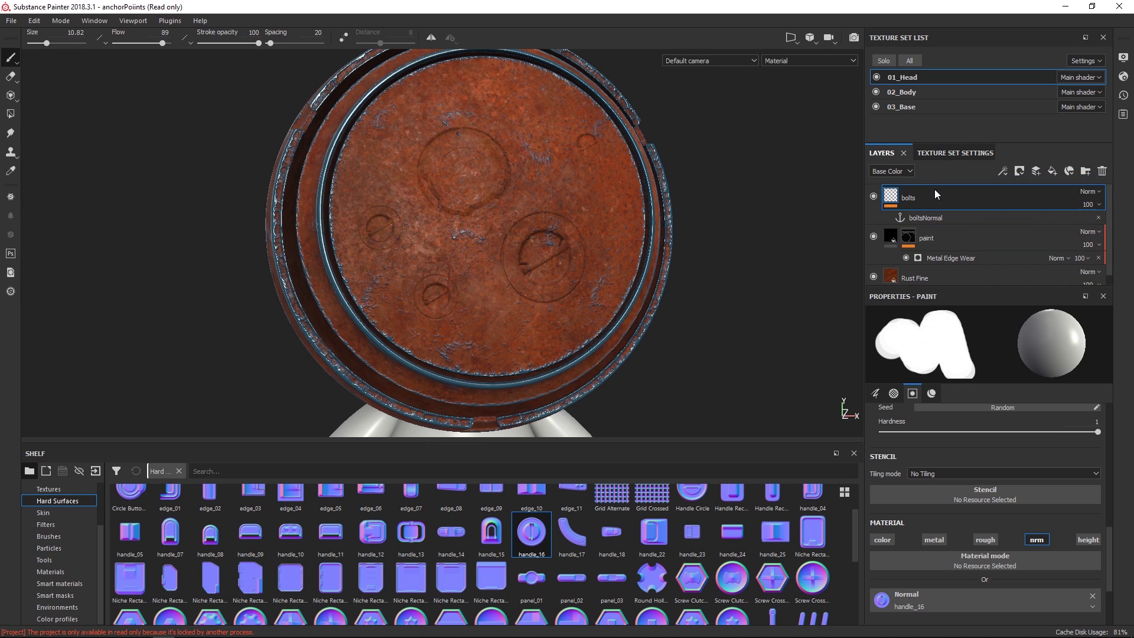
key(ctrl+z)
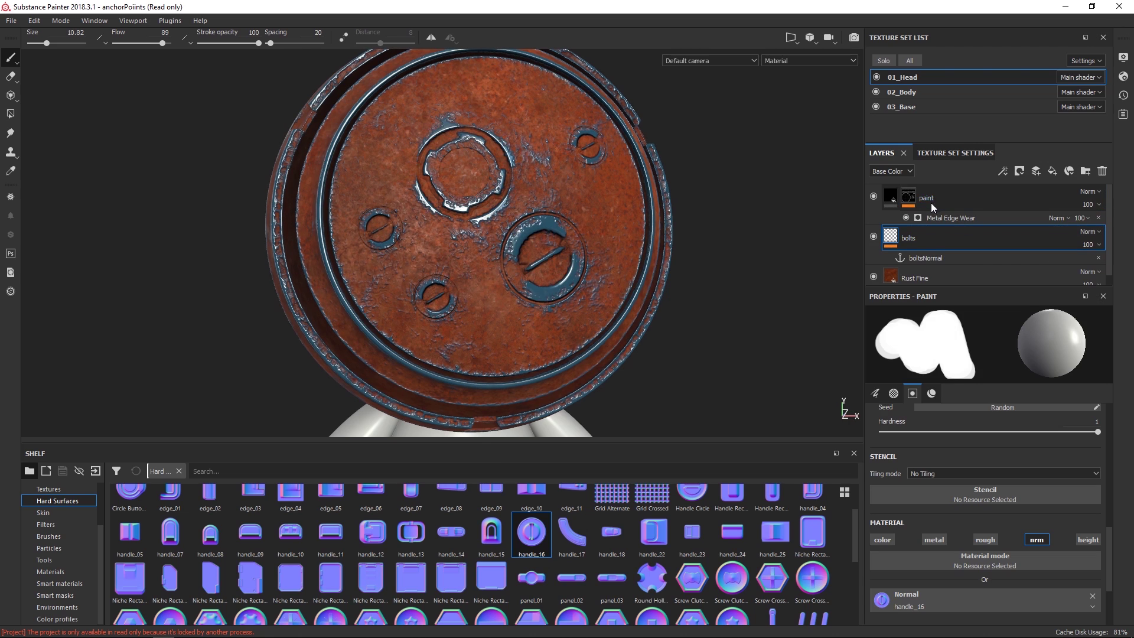
drag(920, 235, 938, 189)
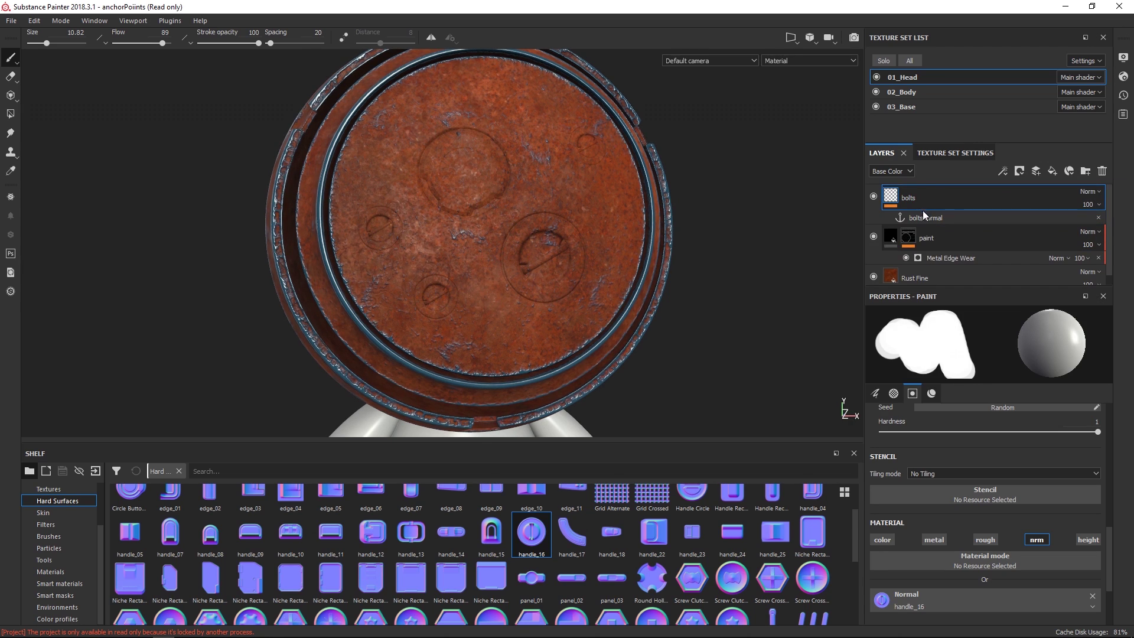
key(ctrl+z)
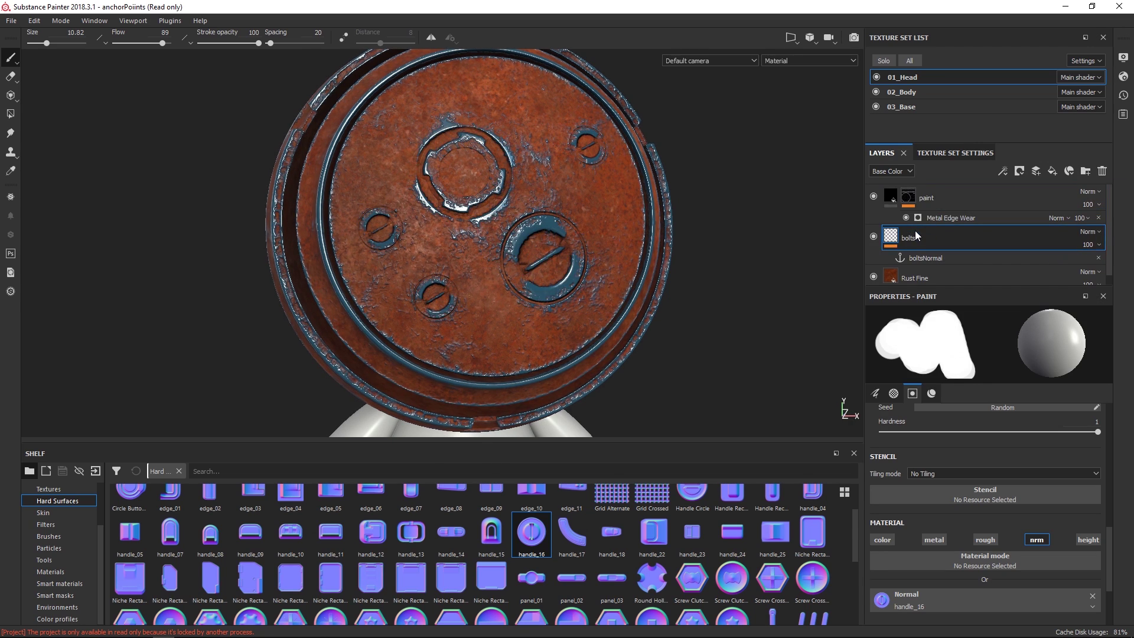
Enlarge the layer list, zoom in, and stamp three more handle_16 bolts around the disc.
alt+drag(624, 311, 655, 304)
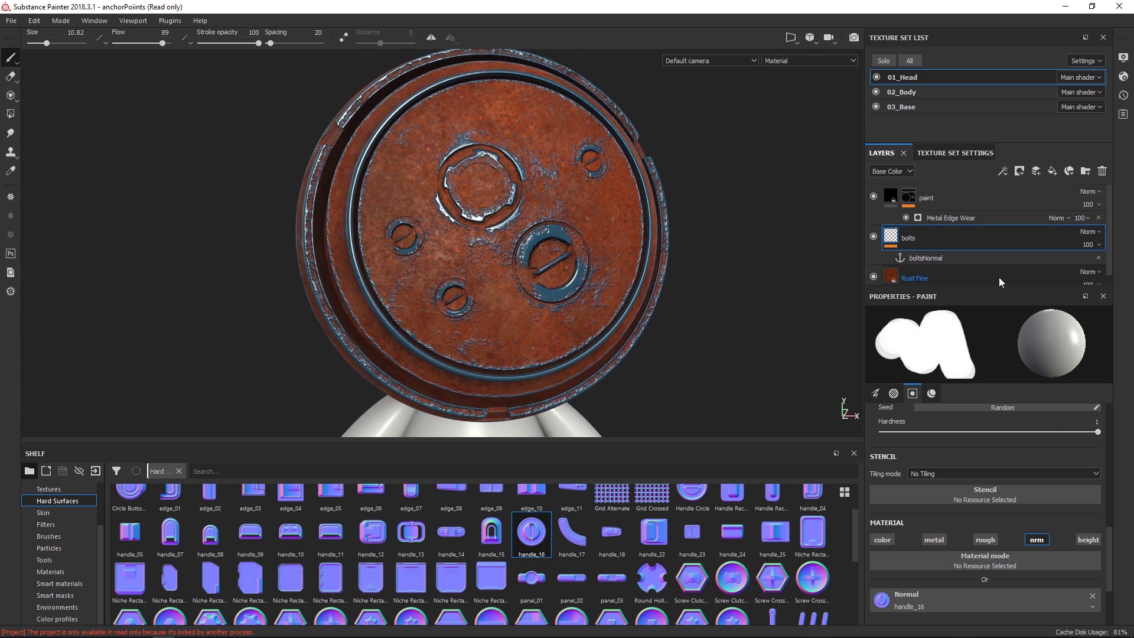
drag(999, 285, 998, 342)
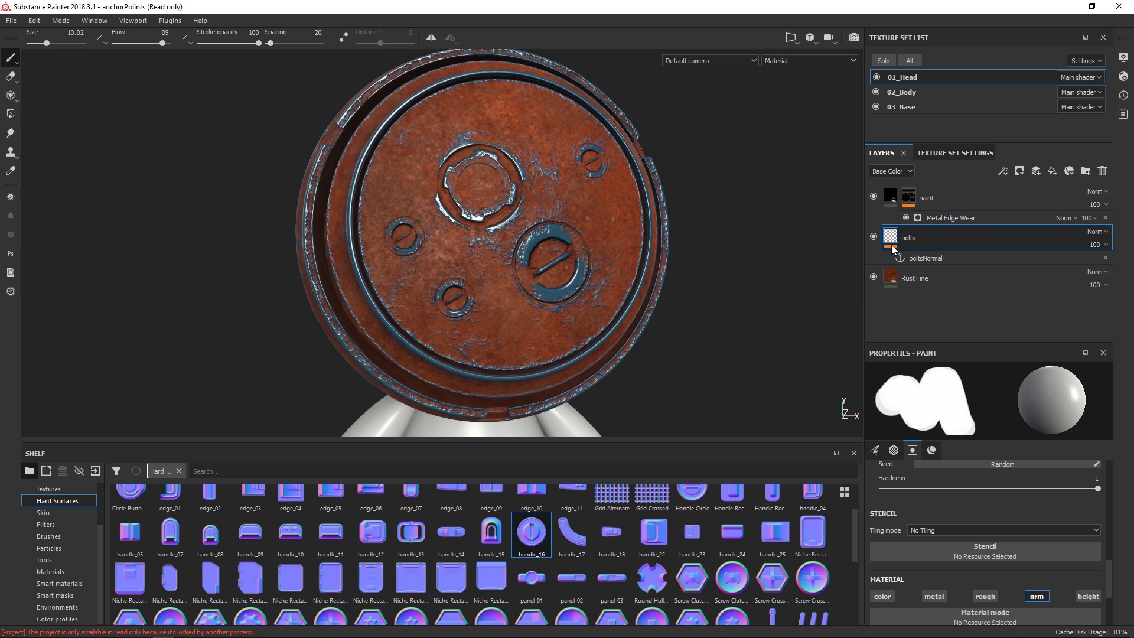
scroll(520, 266, up, 4)
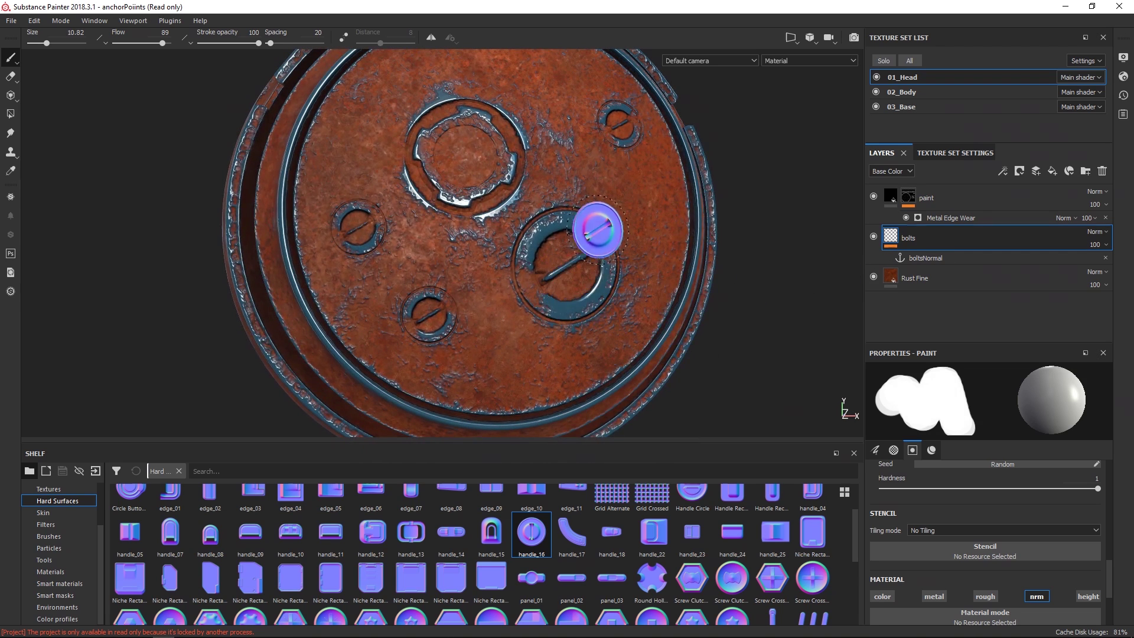
click(650, 188)
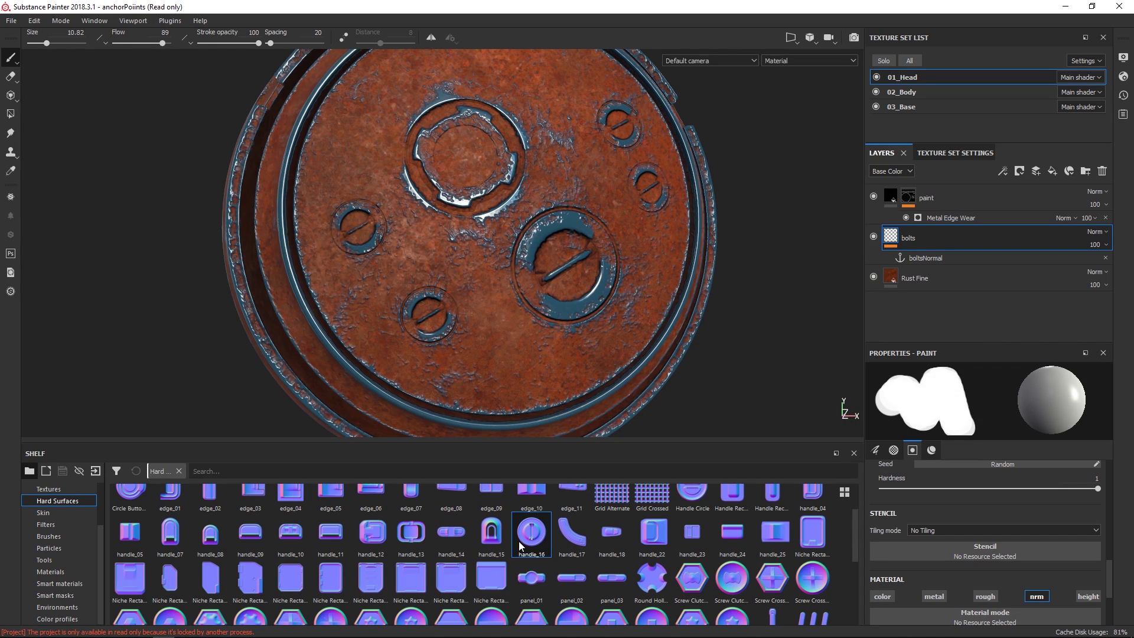
click(487, 361)
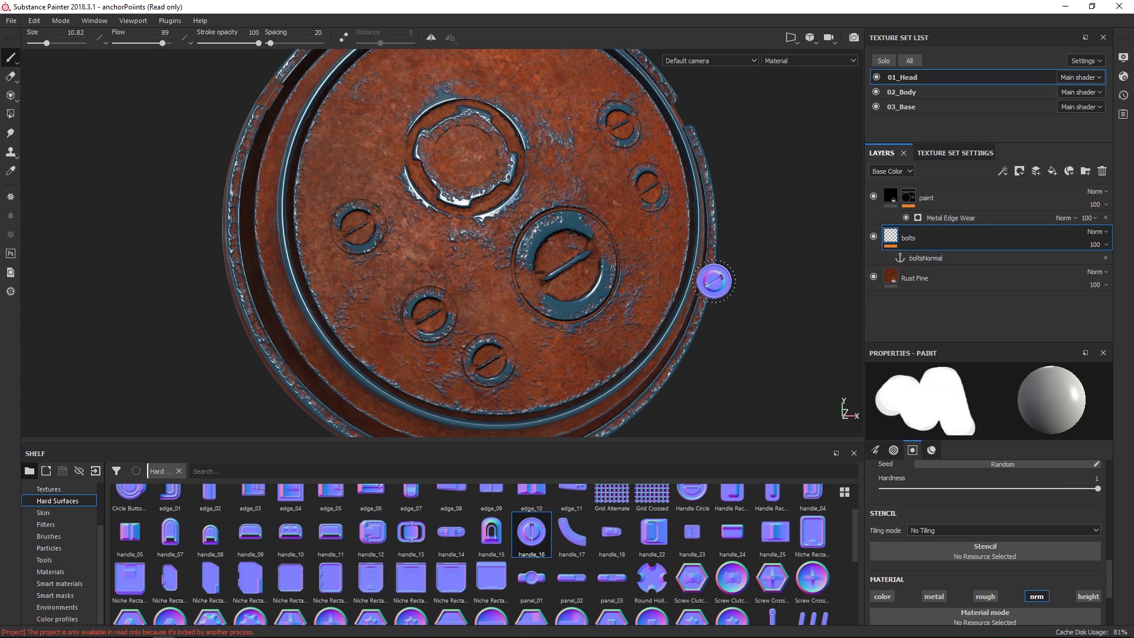
alt+drag(685, 260, 590, 140)
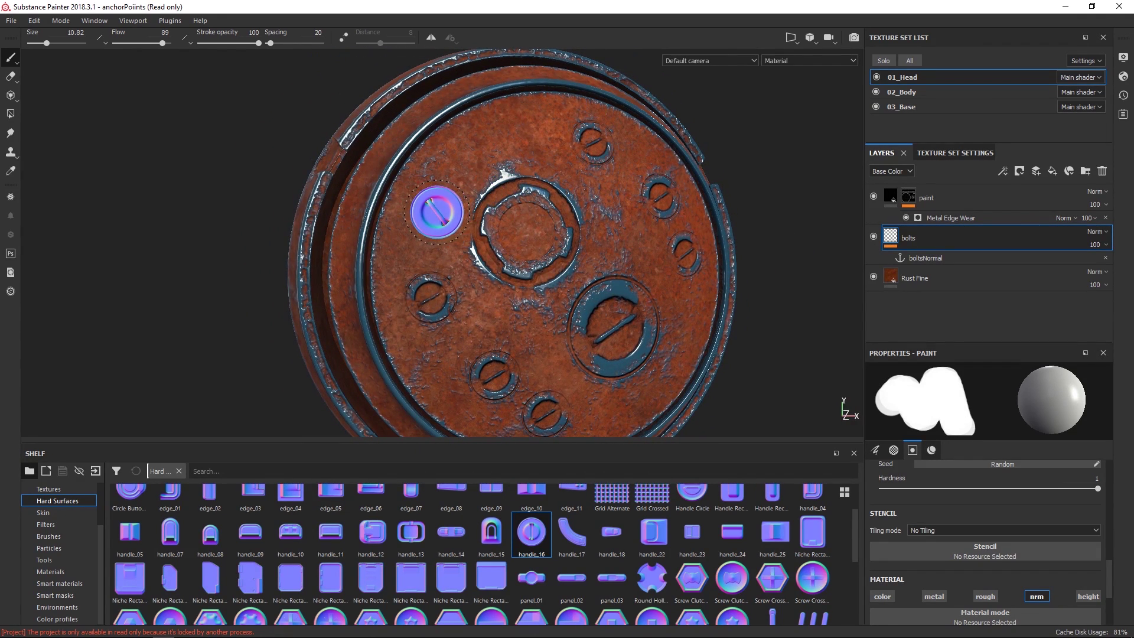
click(435, 217)
alt+drag(620, 299, 638, 414)
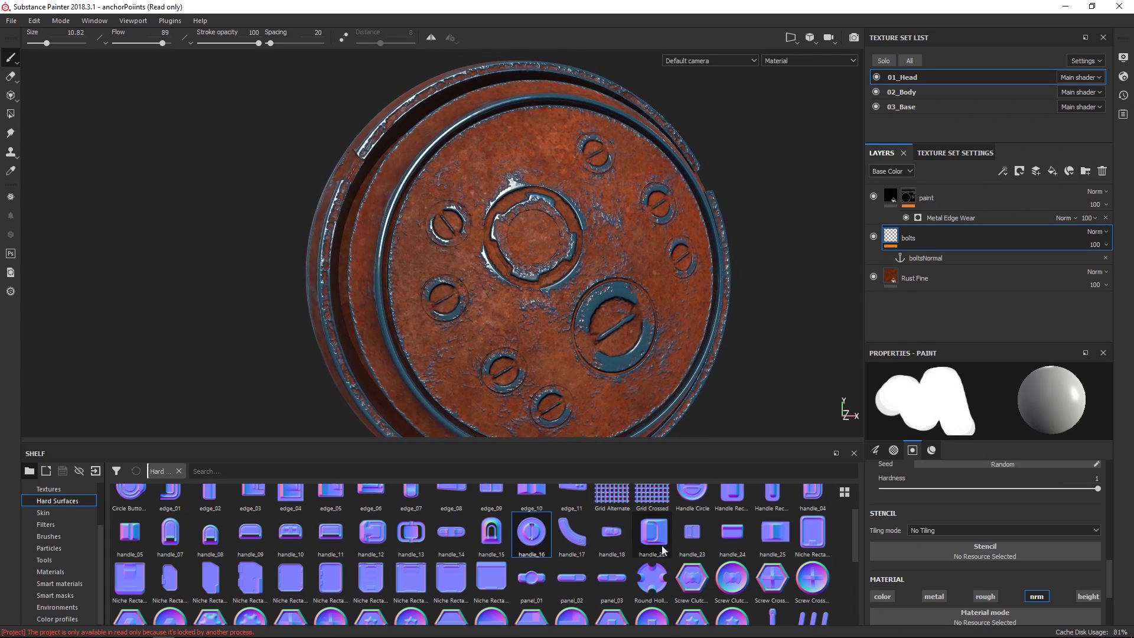
scroll(1100, 527, down, 3)
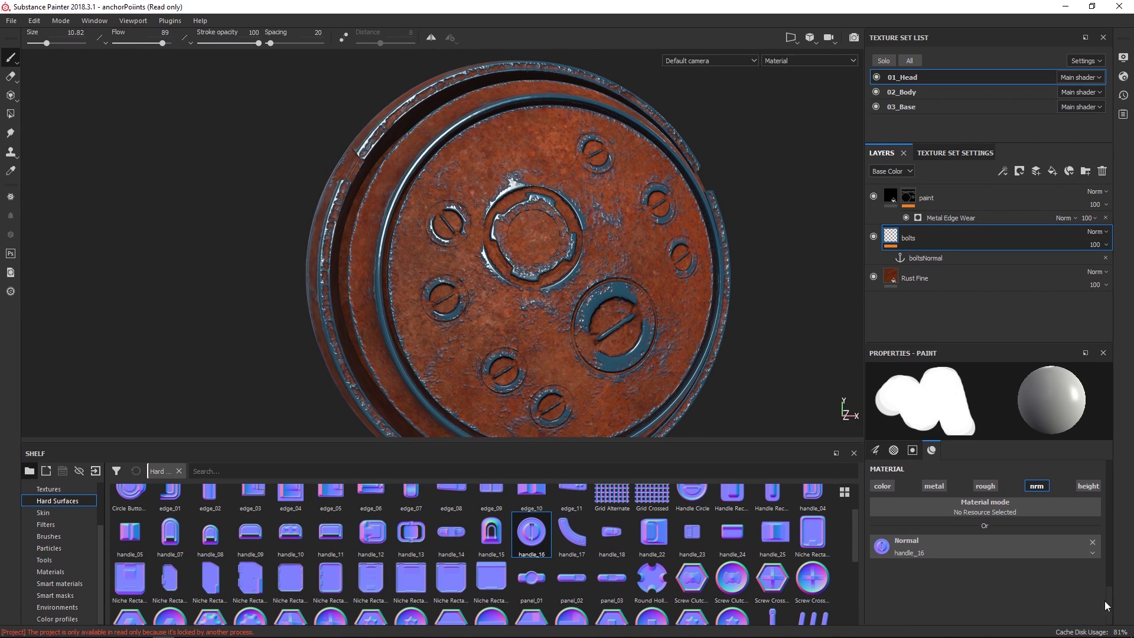
alt+drag(653, 309, 627, 322)
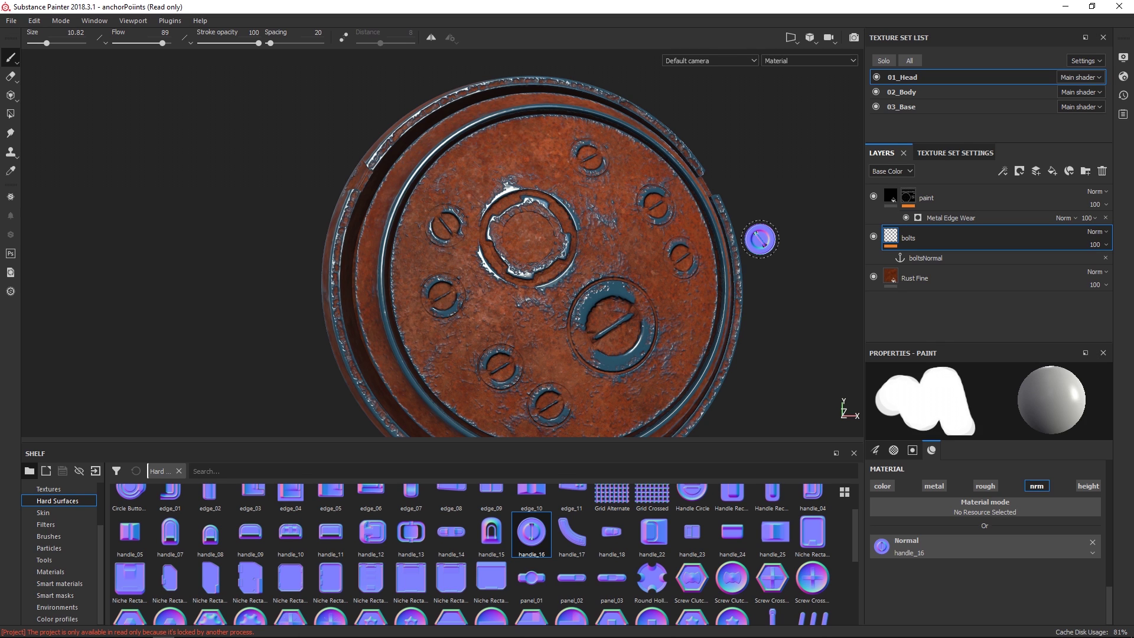
Spin the environment light across the bolt-ringed lid to check reflections.
mouse_move(684, 208)
shift+right_down()
mouse_move(667, 208)
mouse_move(697, 208)
mouse_move(683, 208)
shift+right_up()
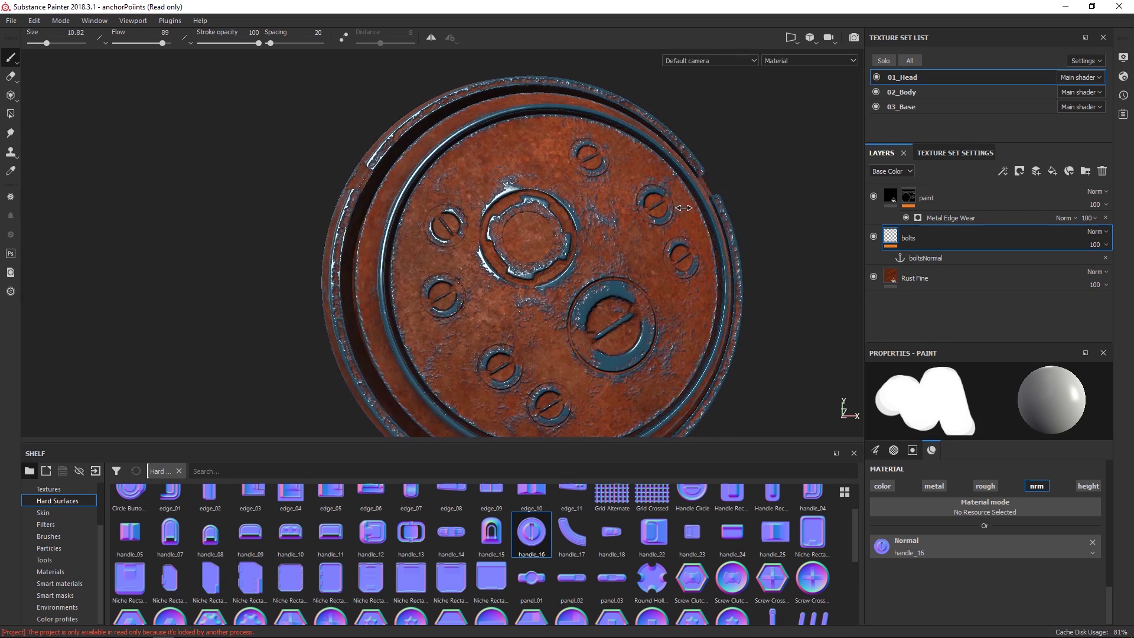